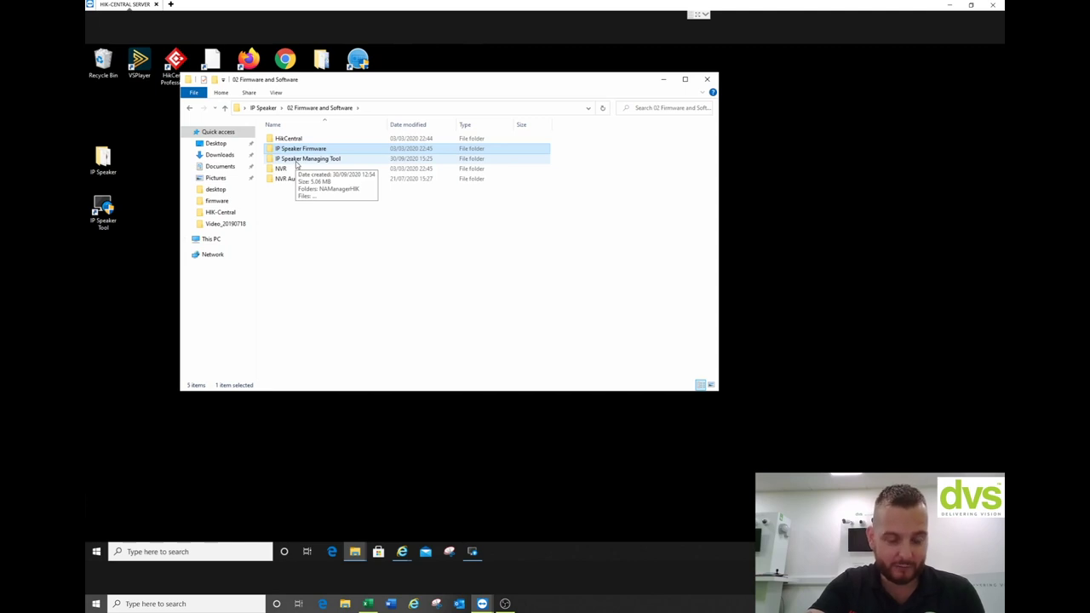
Browse the NVR and NVR Audio Upload Tool folders under 02 Firmware and Software.
{"action": "double_click", "coordinate": [287, 170]}
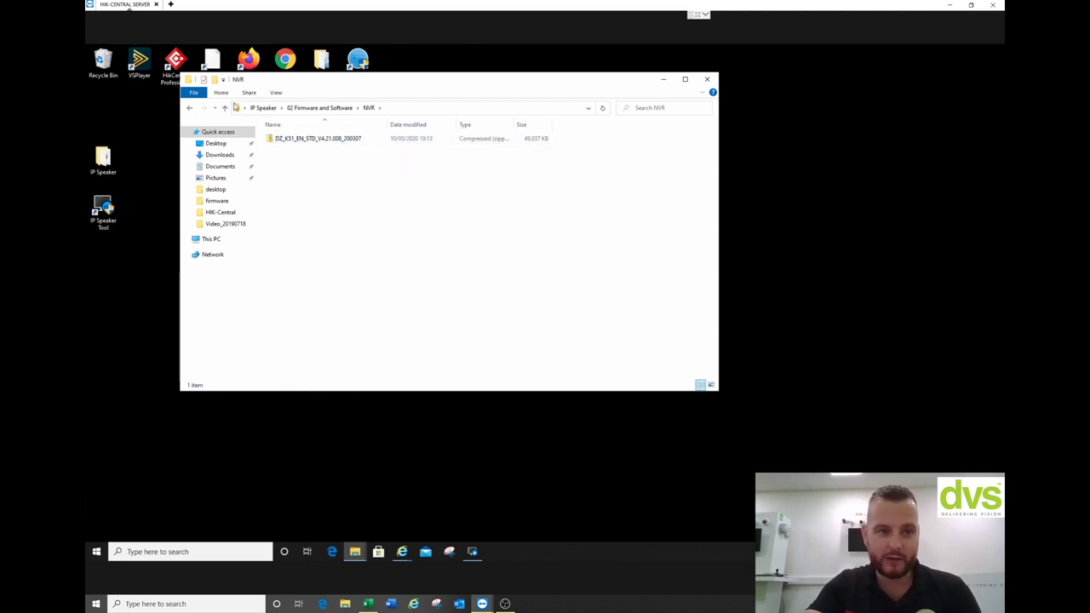
{"action": "left_click", "coordinate": [227, 108]}
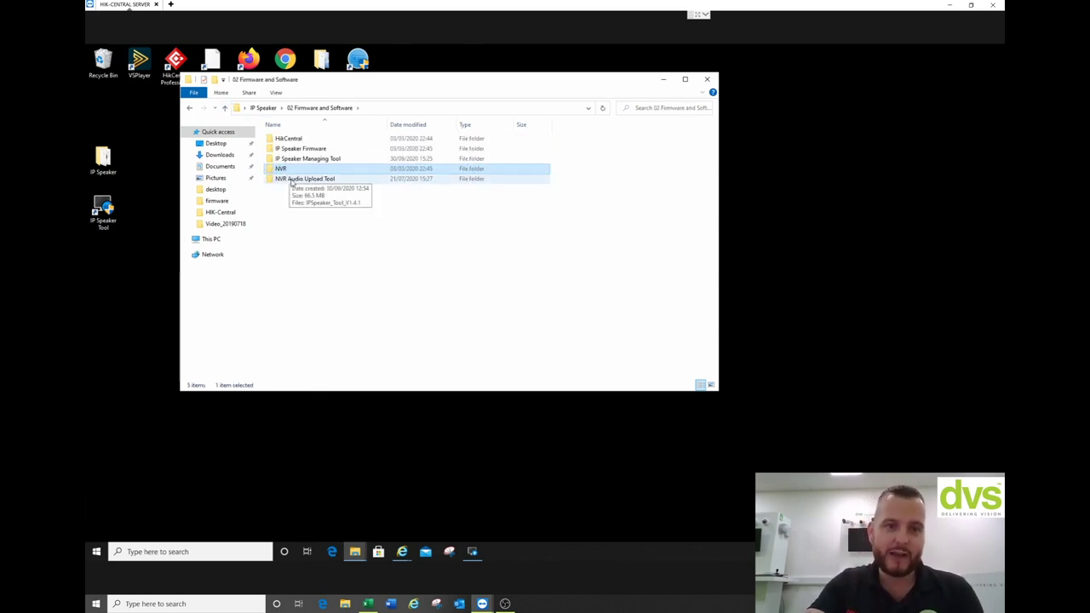
{"action": "double_click", "coordinate": [291, 180]}
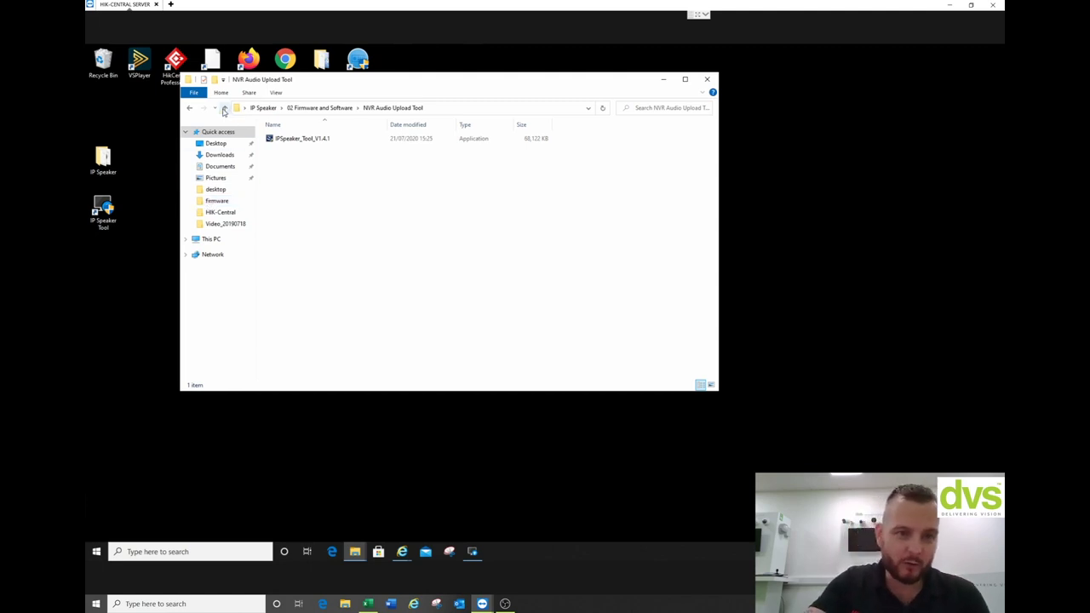
{"action": "left_click", "coordinate": [224, 107]}
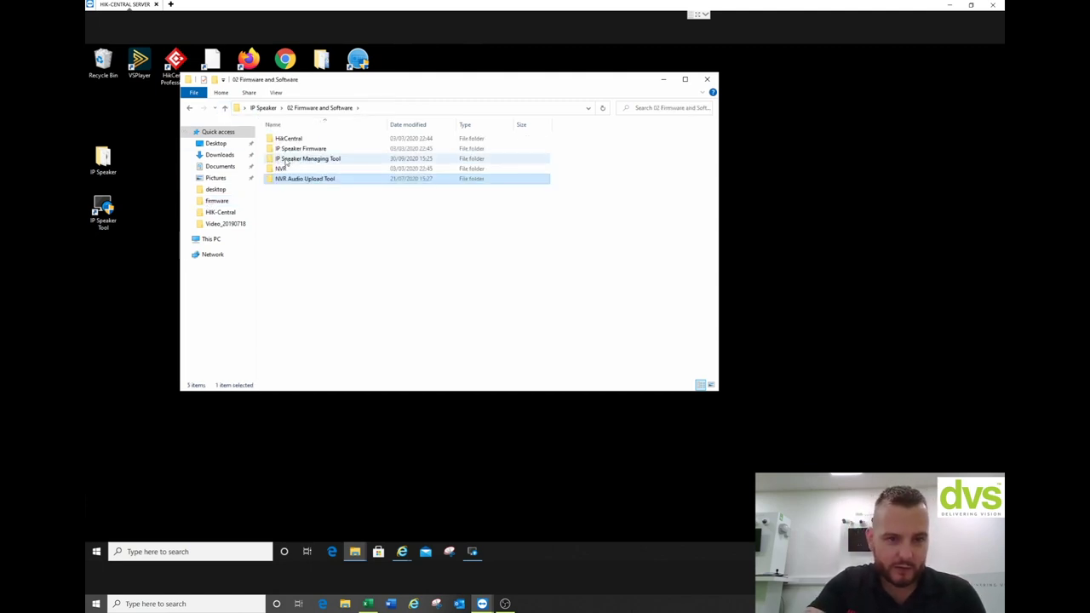
Launch NAManager from IP Speaker Managing Tool > NAManagerHIK.
{"action": "double_click", "coordinate": [287, 161]}
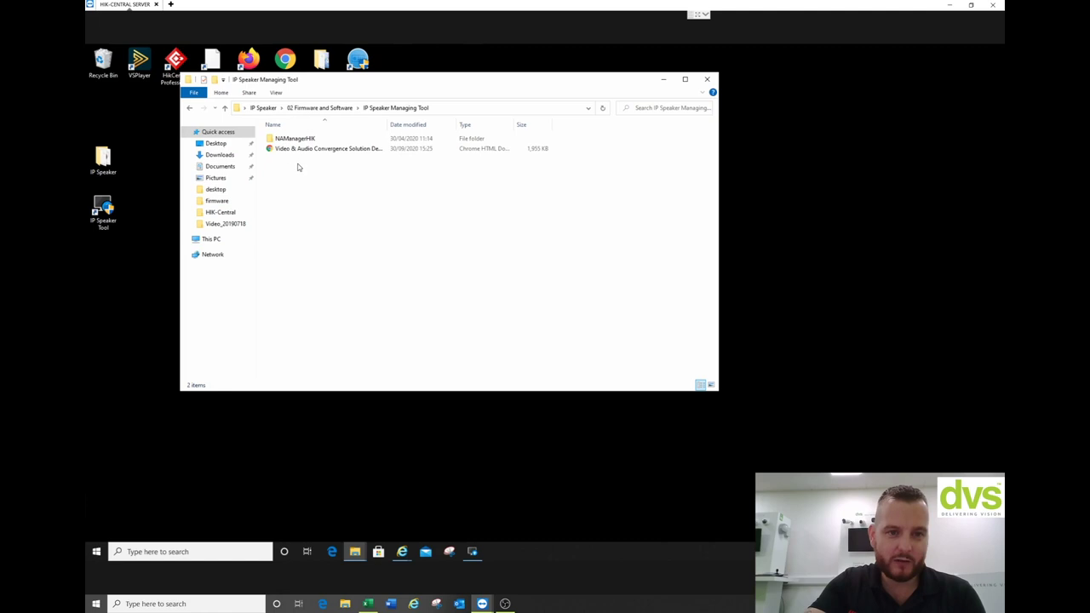
{"action": "double_click", "coordinate": [299, 142]}
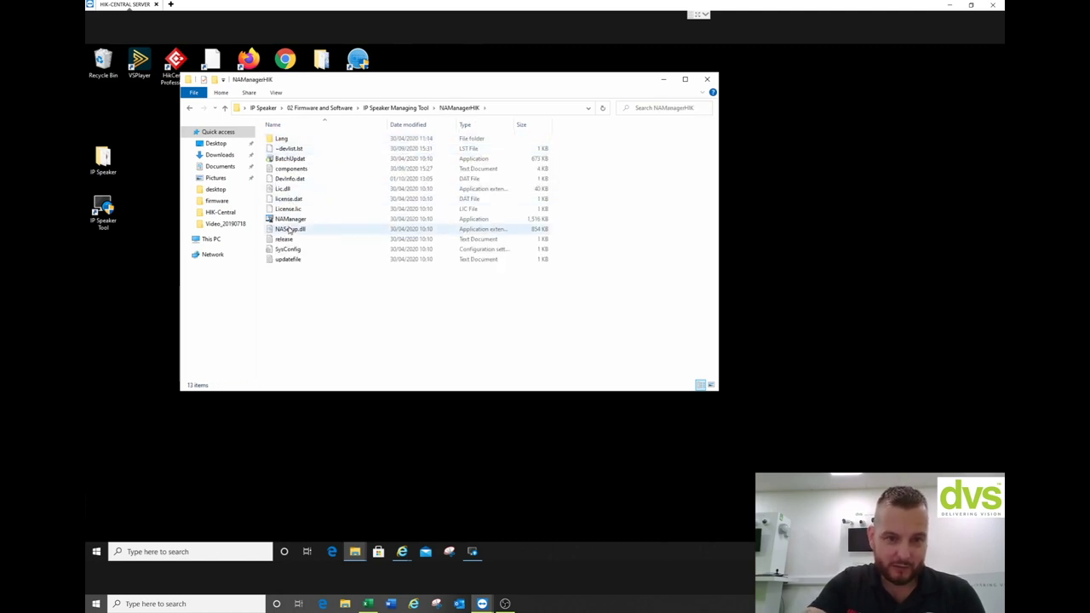
{"action": "double_click", "coordinate": [290, 220]}
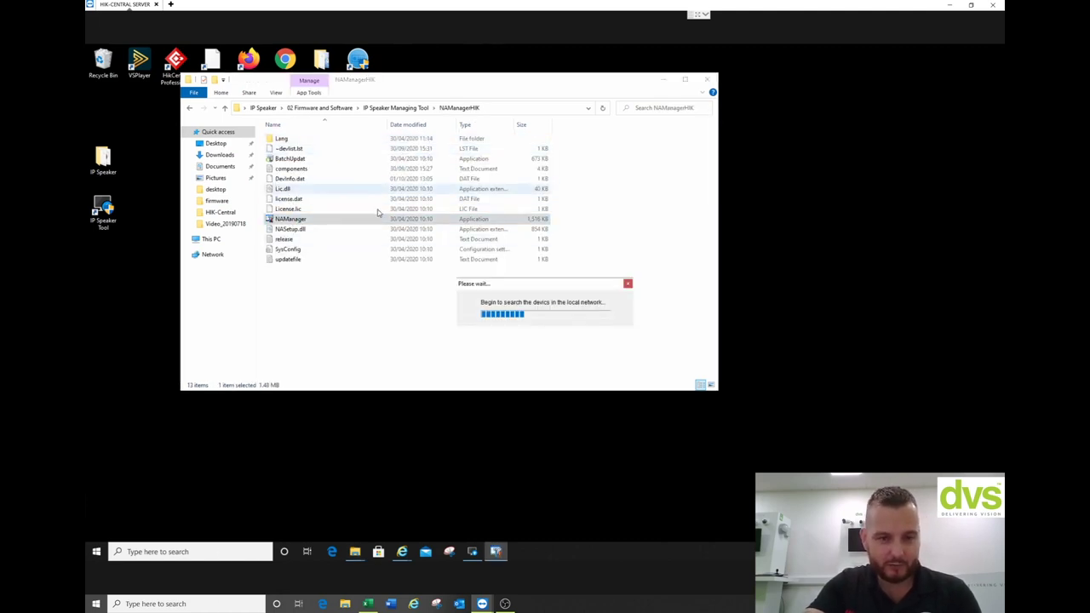
Maximize IP Speaker Finder and select IP Speaker 1 to show its 192.168.3.22 network details.
{"action": "left_click", "coordinate": [664, 80]}
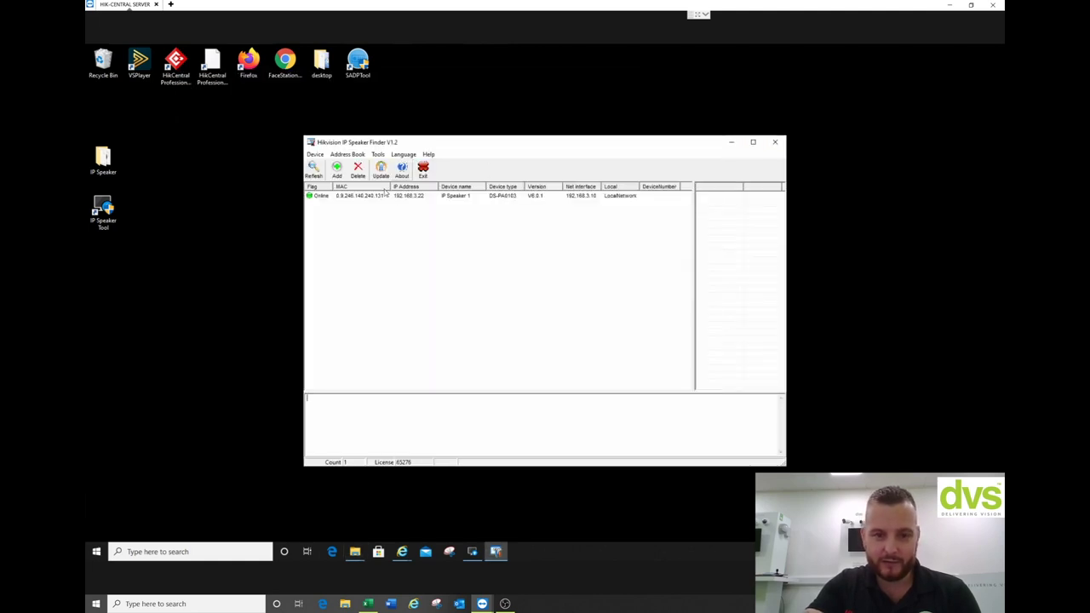
{"action": "left_click", "coordinate": [753, 141]}
{"action": "left_click", "coordinate": [120, 103]}
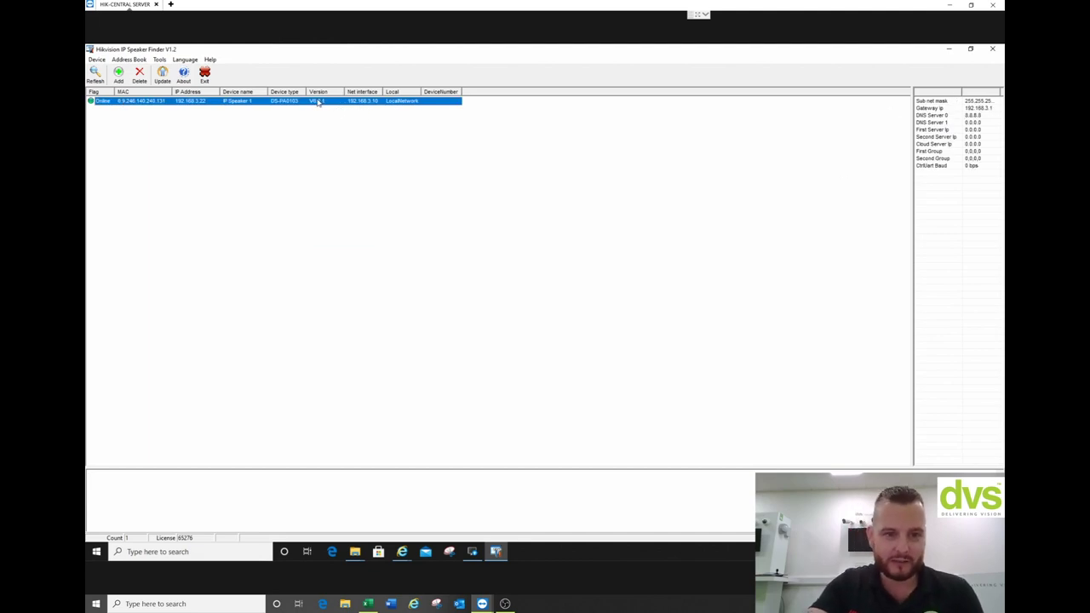
{"action": "right_click", "coordinate": [168, 103]}
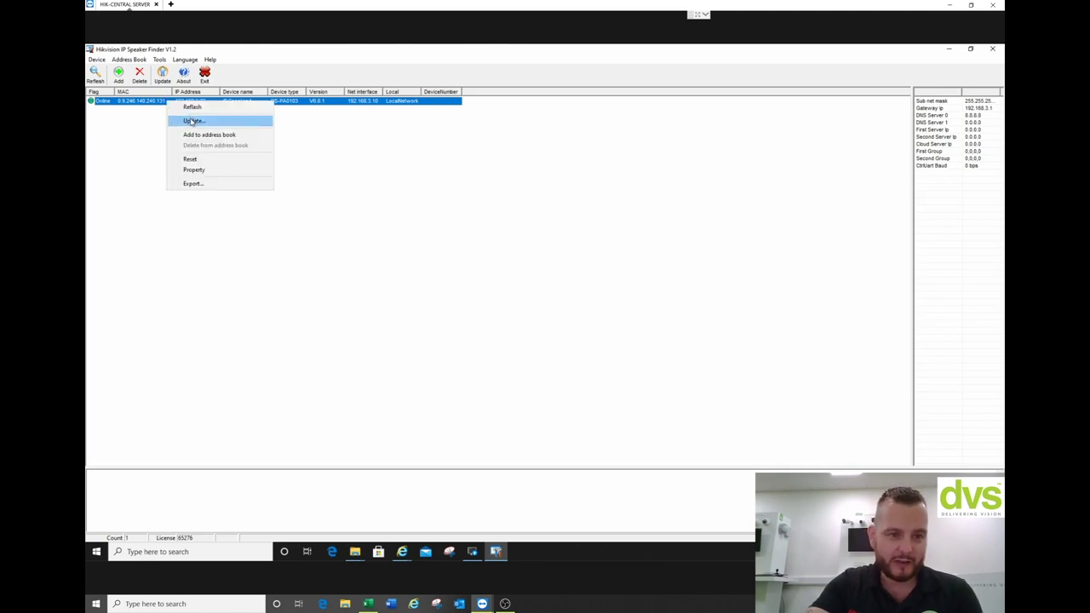
{"action": "left_click", "coordinate": [192, 119]}
{"action": "left_click", "coordinate": [352, 205]}
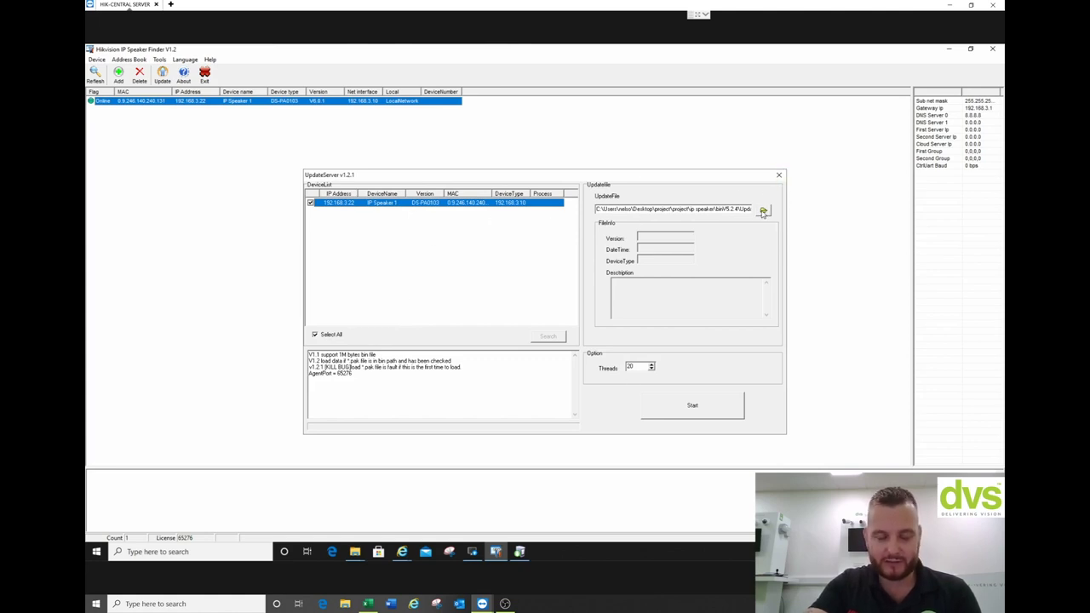
{"action": "left_click", "coordinate": [779, 174]}
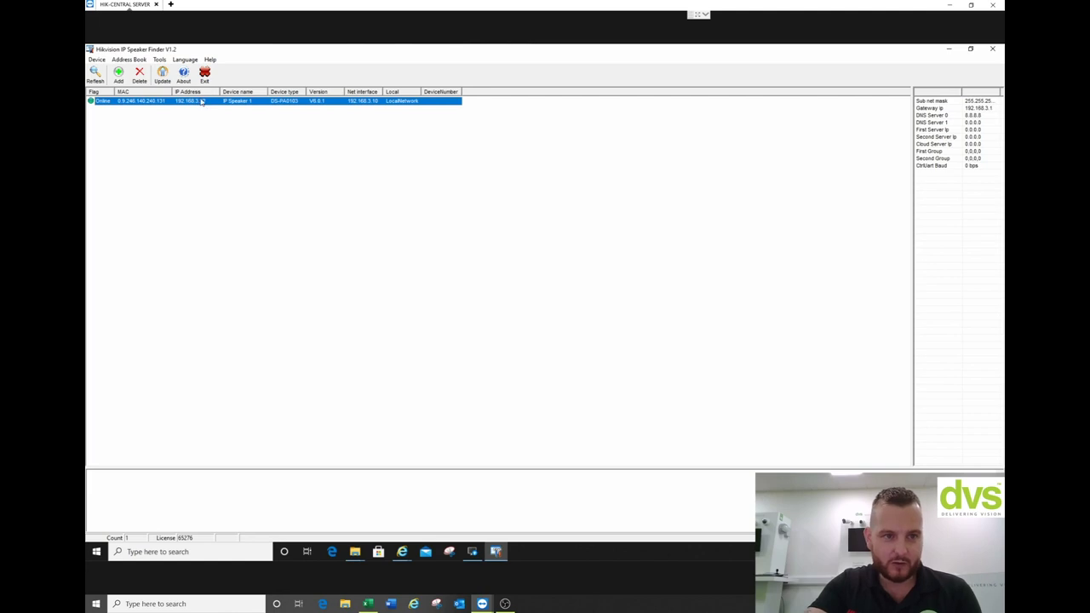
Open Property DS-PA0103 and check its Information page, version V6.0.1 and server port 8877.
{"action": "double_click", "coordinate": [193, 102]}
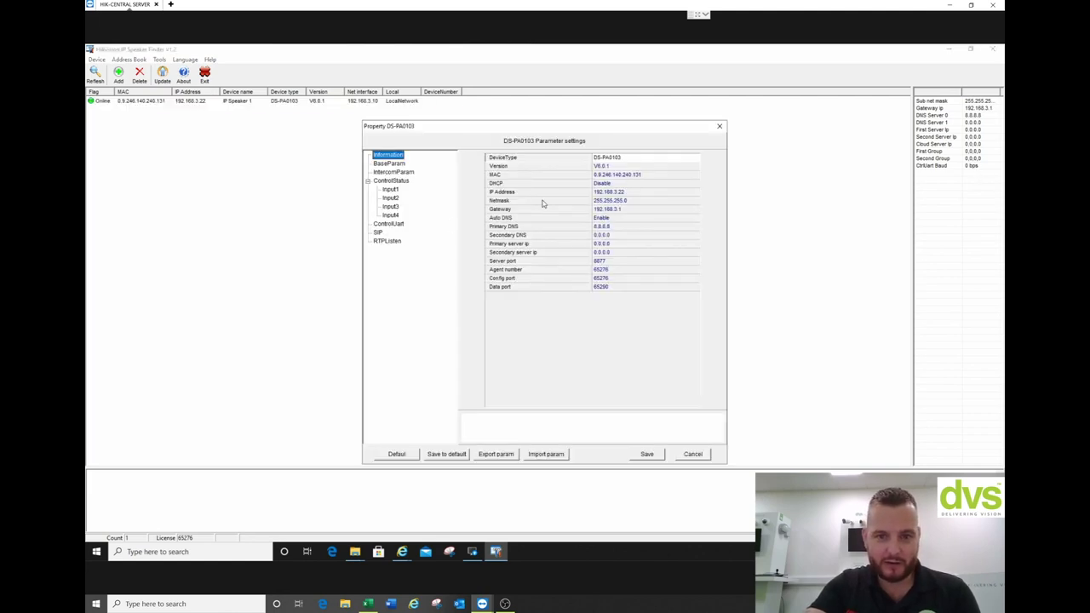
{"action": "left_click", "coordinate": [627, 165]}
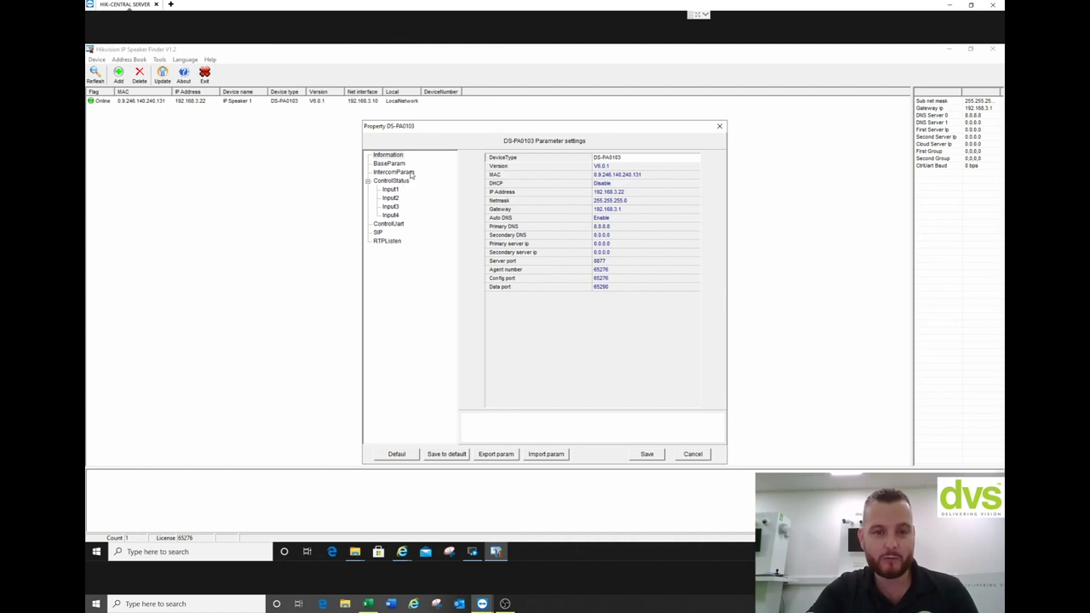
Check BaseParam's primary server 192.168.3.24, then view the IntercomParam Mic and ADPCM settings.
{"action": "left_click", "coordinate": [389, 164]}
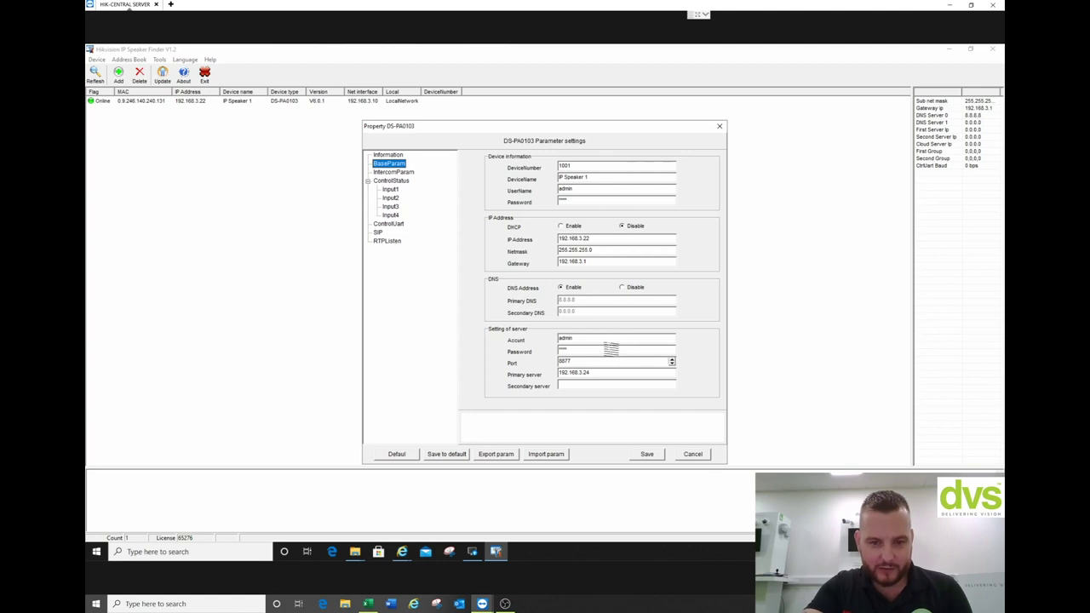
{"action": "left_click_drag", "start_coordinate": [597, 372], "coordinate": [559, 373]}
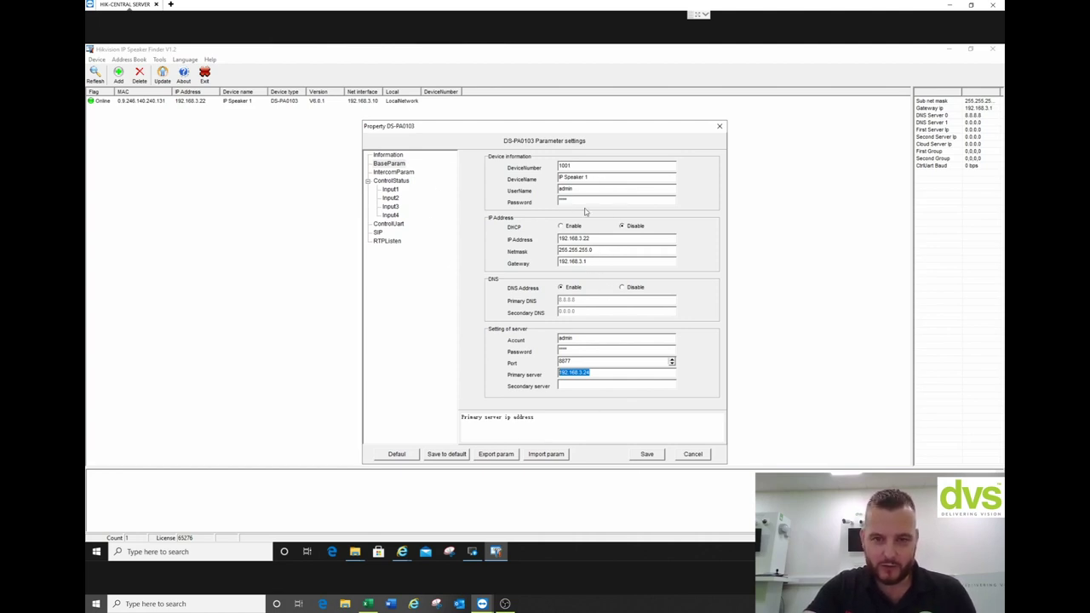
{"action": "left_click", "coordinate": [391, 172]}
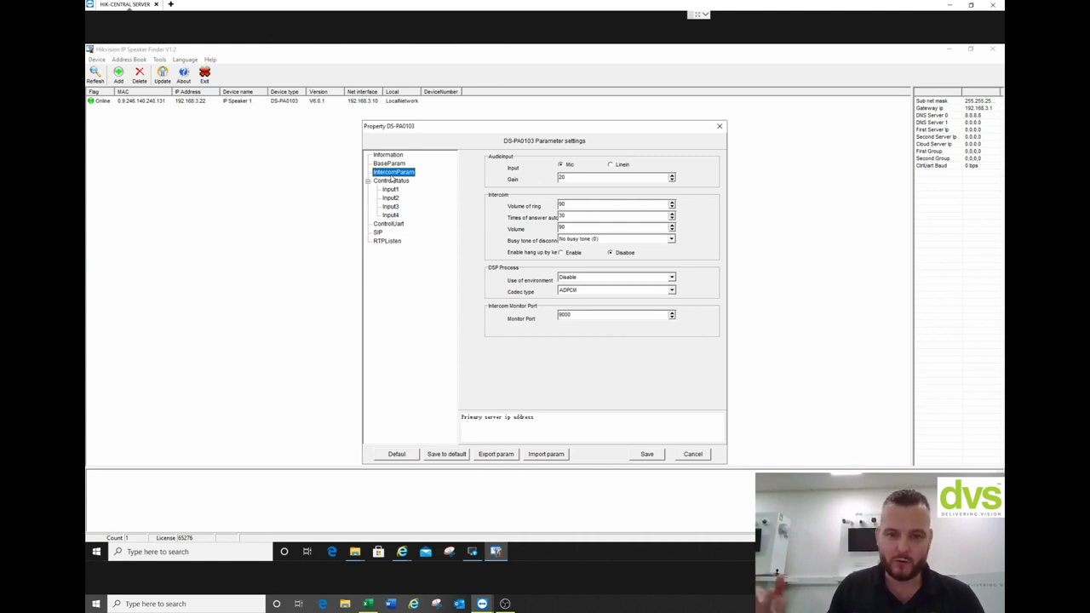
Look through the Input, ControlUart, SIP and RTPListen pages, then cancel the DS-PA0103 settings.
{"action": "left_click", "coordinate": [400, 180]}
{"action": "left_click", "coordinate": [391, 198]}
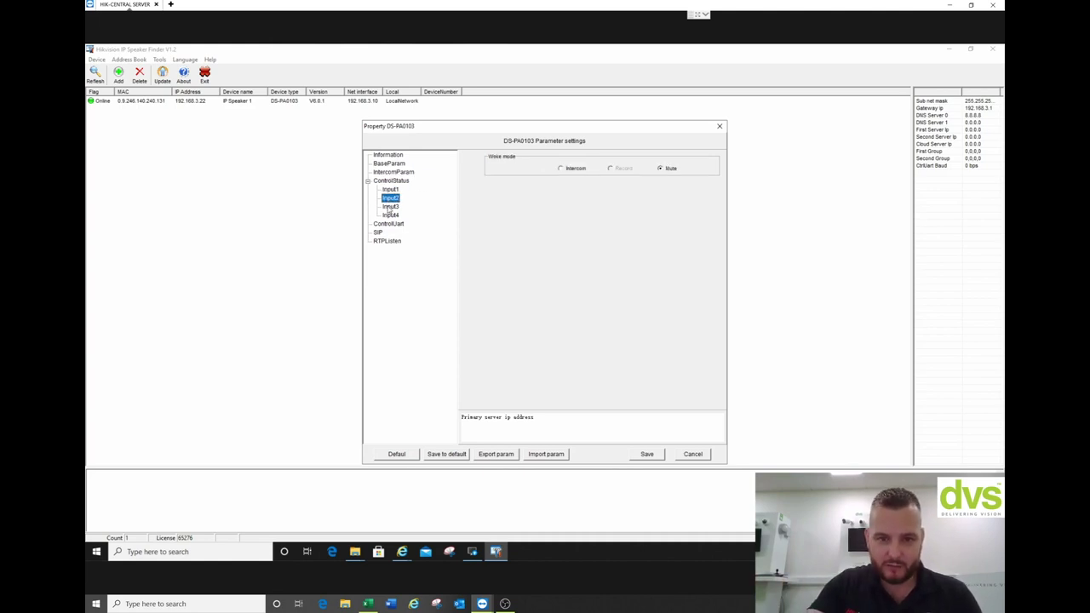
{"action": "left_click", "coordinate": [390, 214]}
{"action": "left_click", "coordinate": [379, 233]}
{"action": "left_click", "coordinate": [387, 224]}
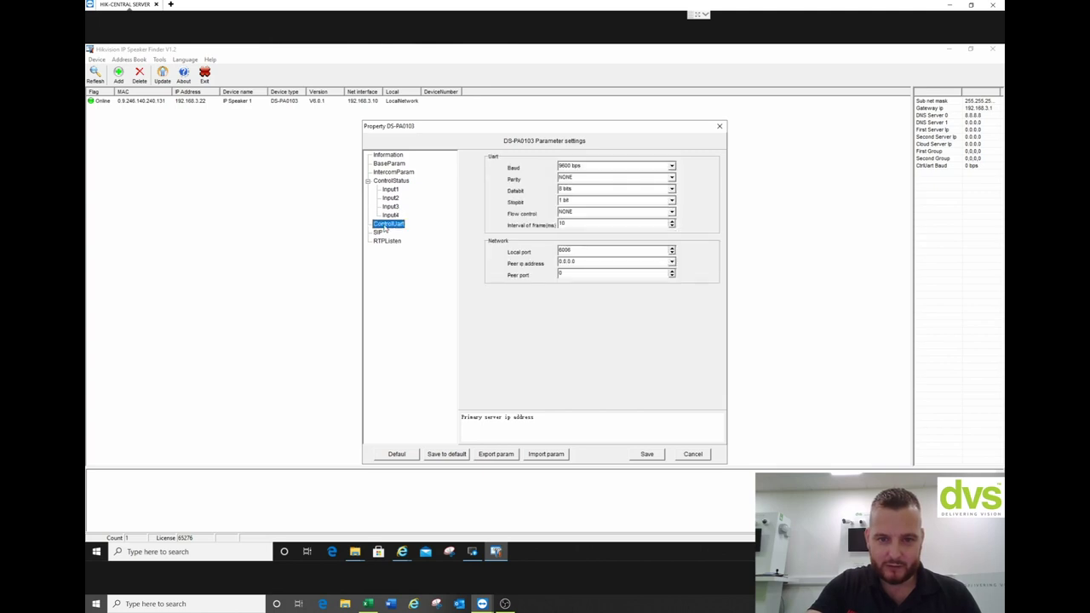
{"action": "left_click", "coordinate": [380, 233]}
{"action": "left_click", "coordinate": [387, 241]}
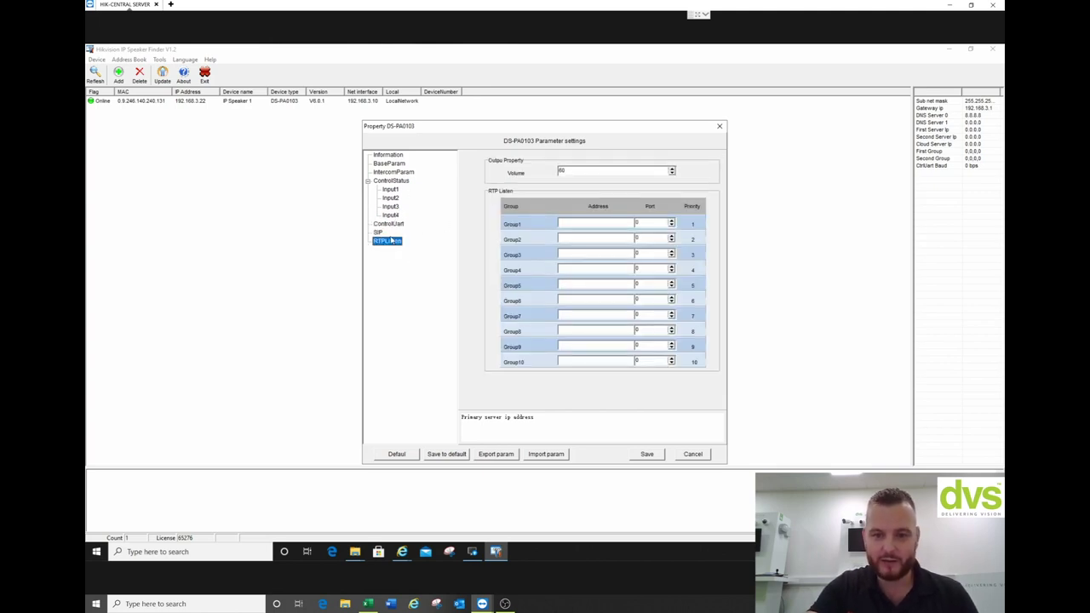
{"action": "left_click", "coordinate": [398, 156]}
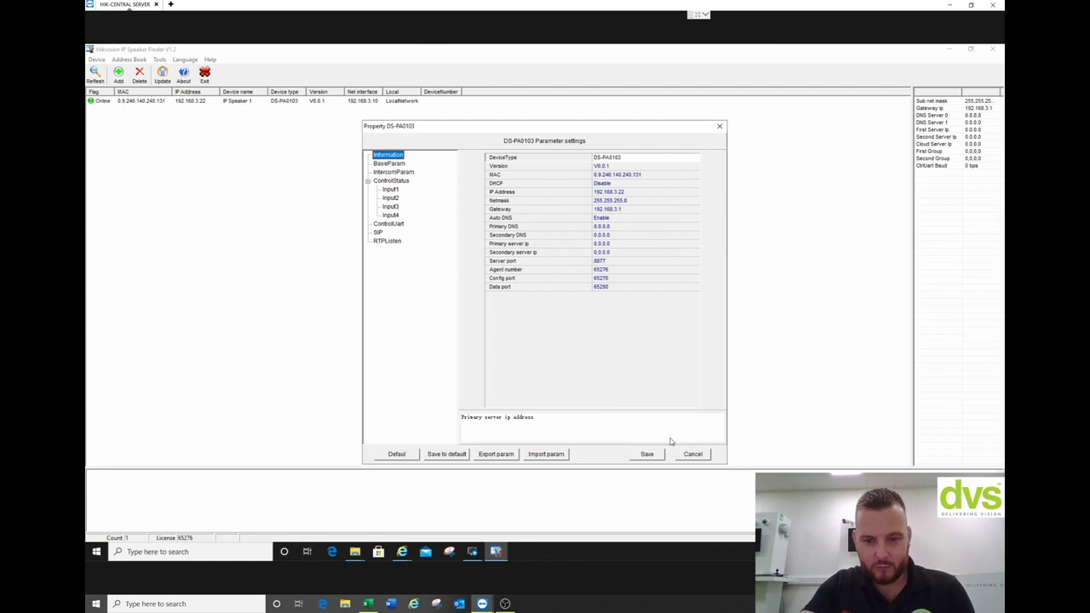
{"action": "left_click", "coordinate": [691, 457]}
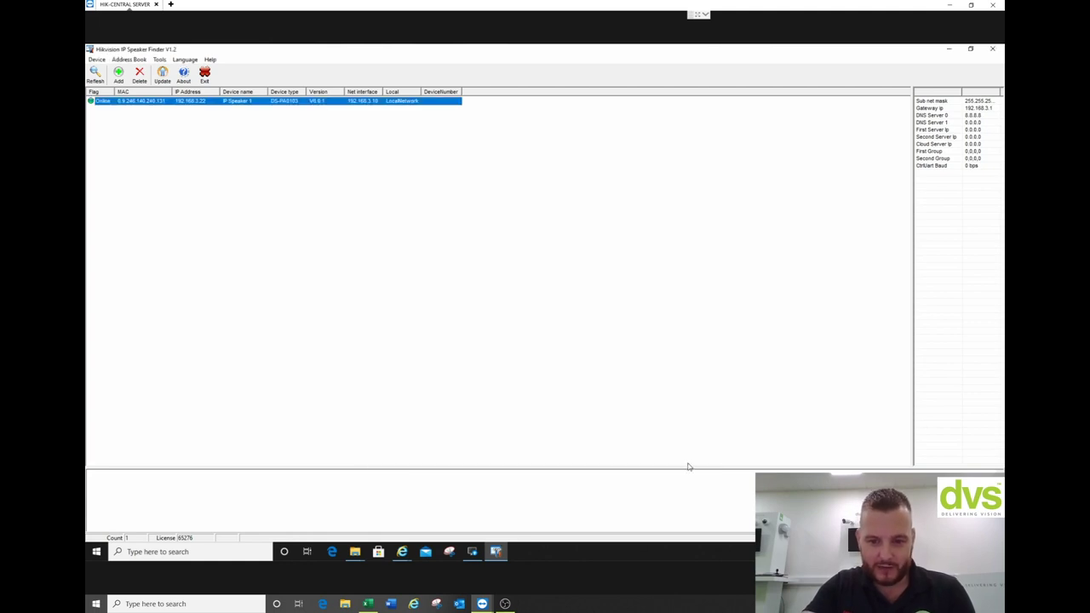
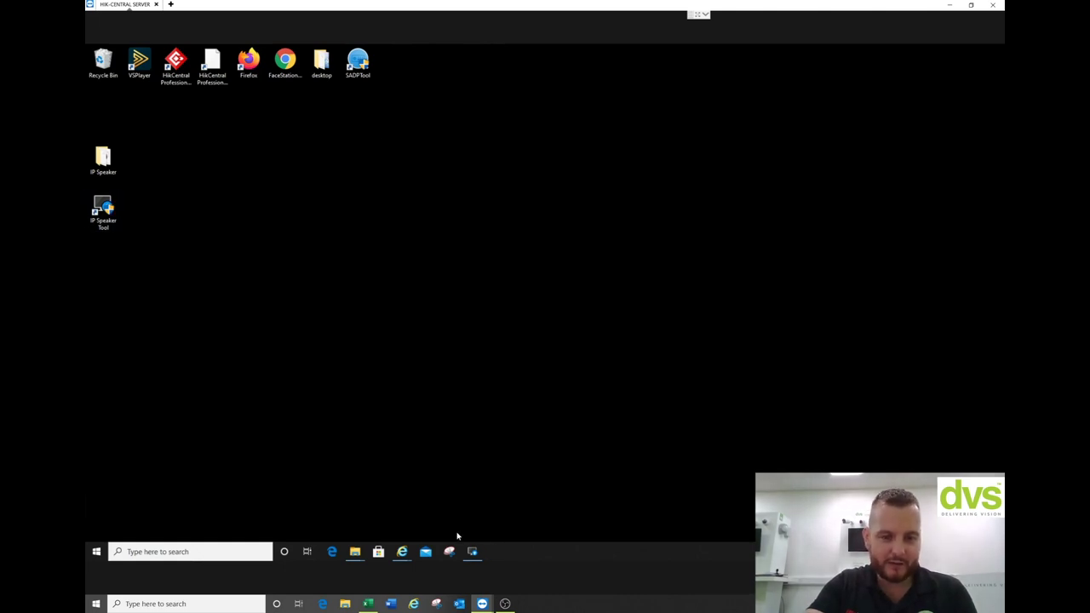
Check the single firmware zip in 02 Firmware and Software's NVR folder, then return to the NVR login page.
{"action": "mouse_move", "coordinate": [358, 552]}
{"action": "left_click", "coordinate": [404, 507]}
{"action": "left_click", "coordinate": [379, 83]}
{"action": "left_click", "coordinate": [294, 82]}
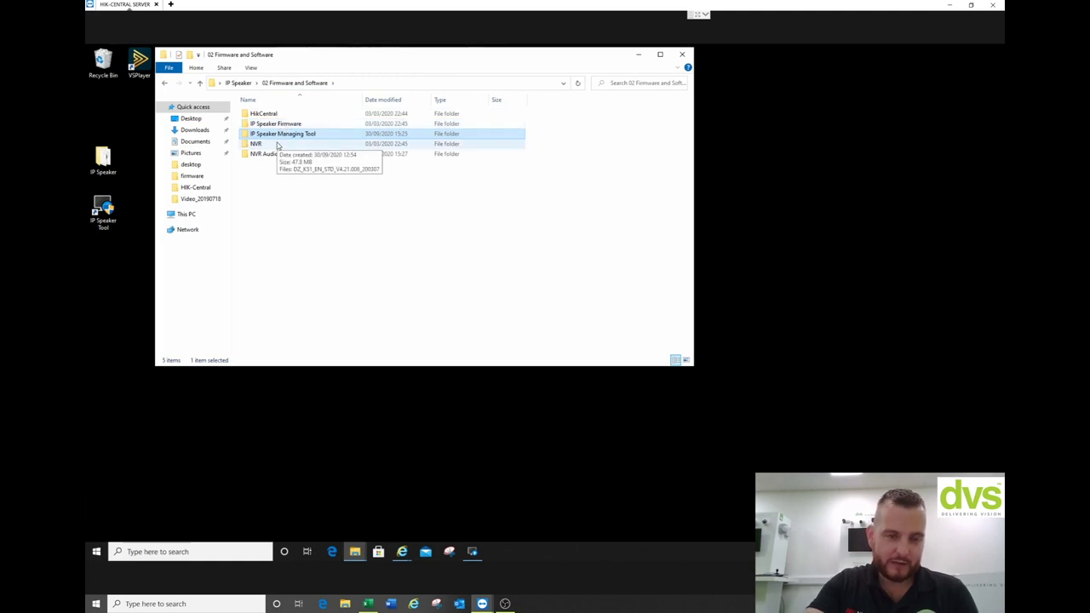
{"action": "double_click", "coordinate": [275, 145]}
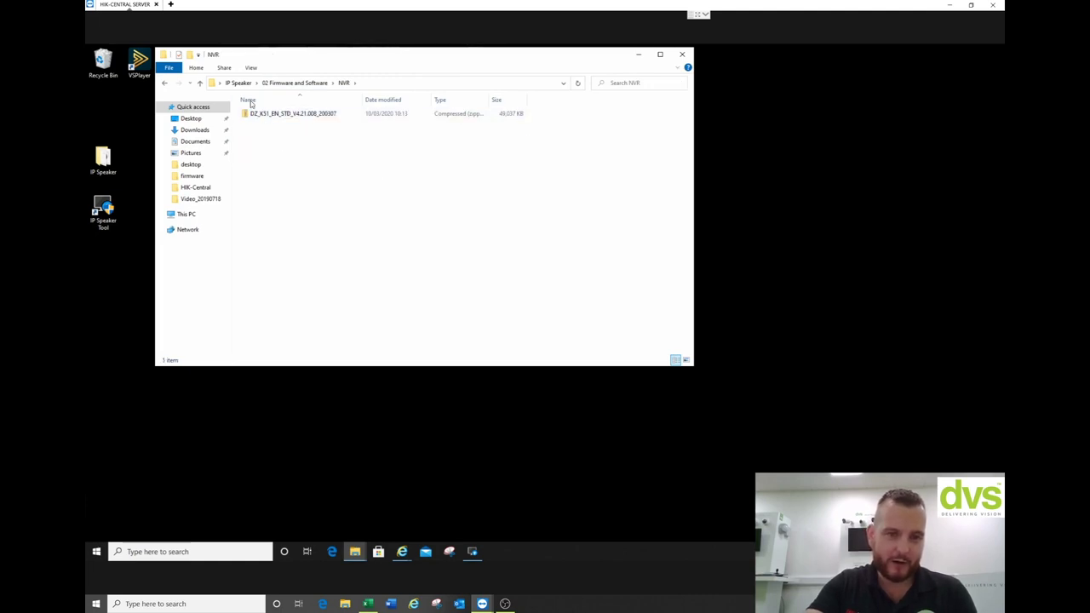
{"action": "left_click", "coordinate": [199, 82]}
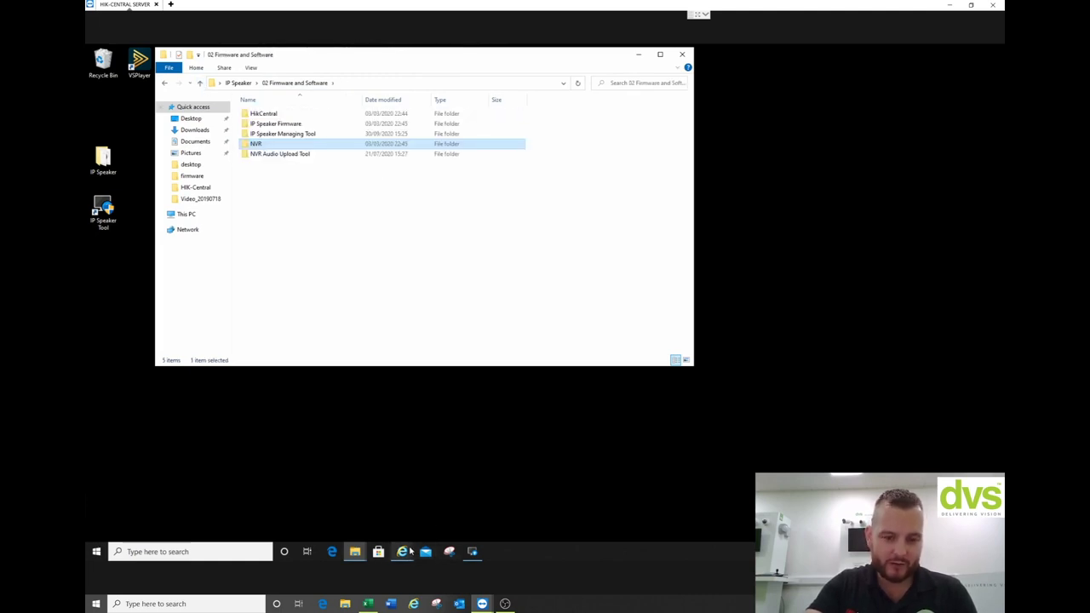
{"action": "mouse_move", "coordinate": [404, 552]}
{"action": "left_click", "coordinate": [354, 507]}
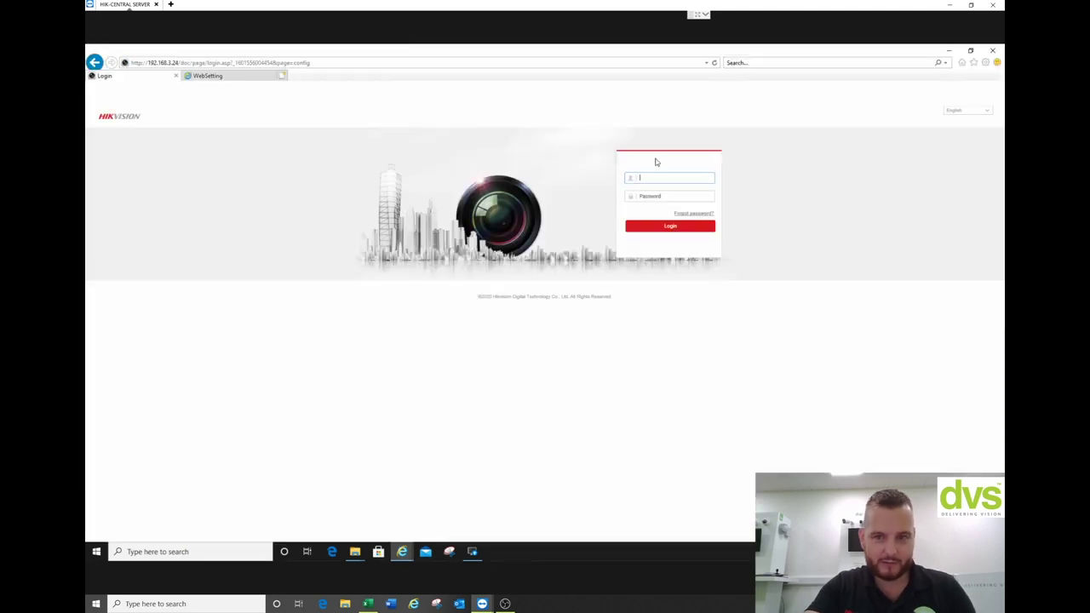
Log into the NVR web interface with the device password.
{"action": "key", "text": "Tab"}
{"action": "type", "text": "********"}
{"action": "key", "text": "Return"}
Note the firmware version on System Settings Basic Information, then go to Upgrade & Maintenance.
{"action": "left_click", "coordinate": [128, 123]}
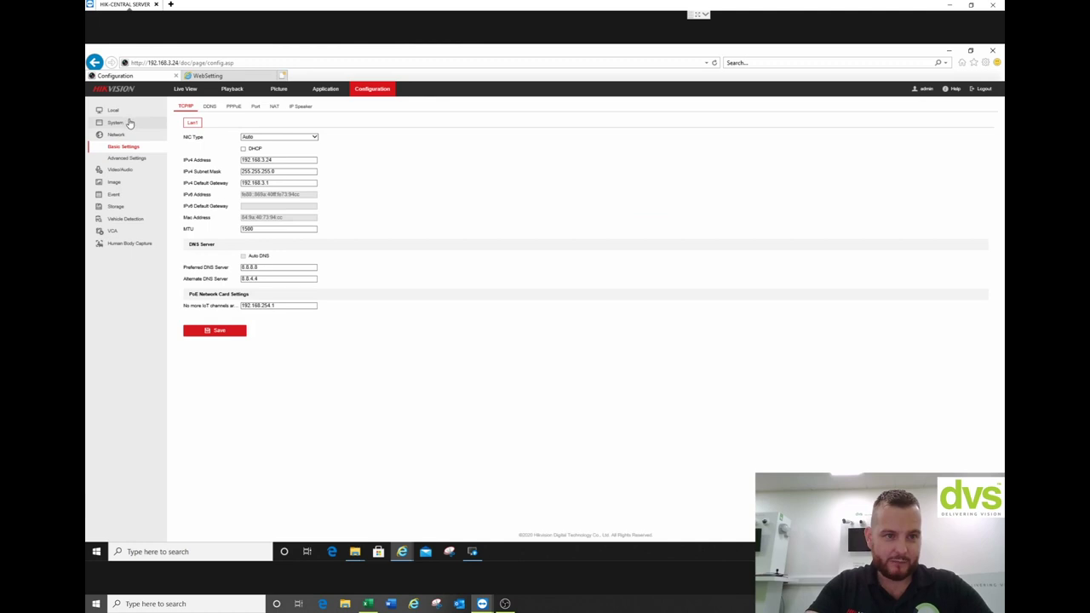
{"action": "left_click_drag", "start_coordinate": [291, 173], "coordinate": [244, 170]}
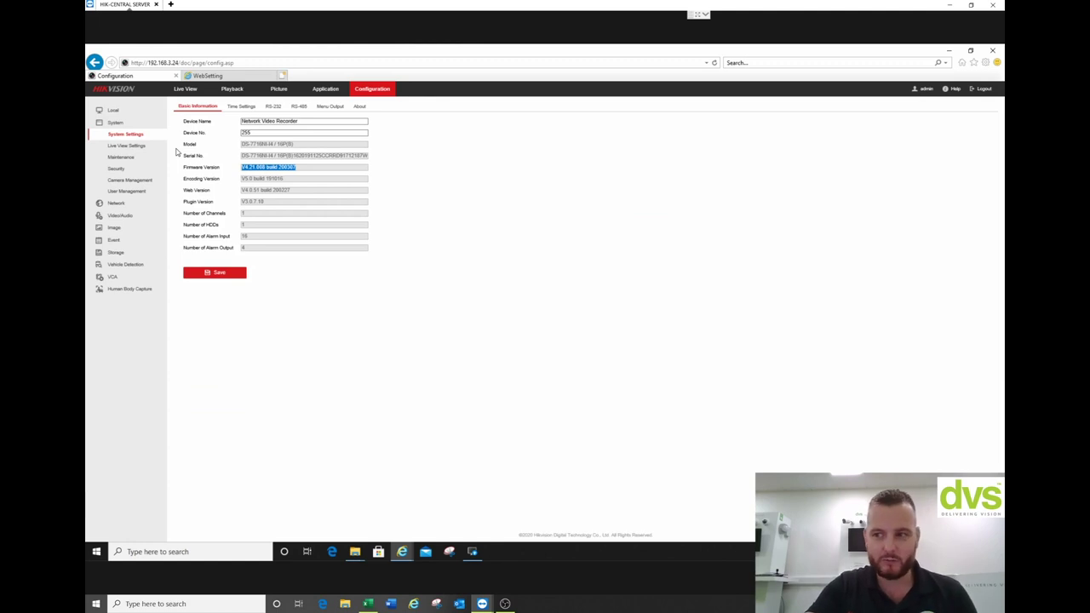
{"action": "left_click", "coordinate": [121, 158]}
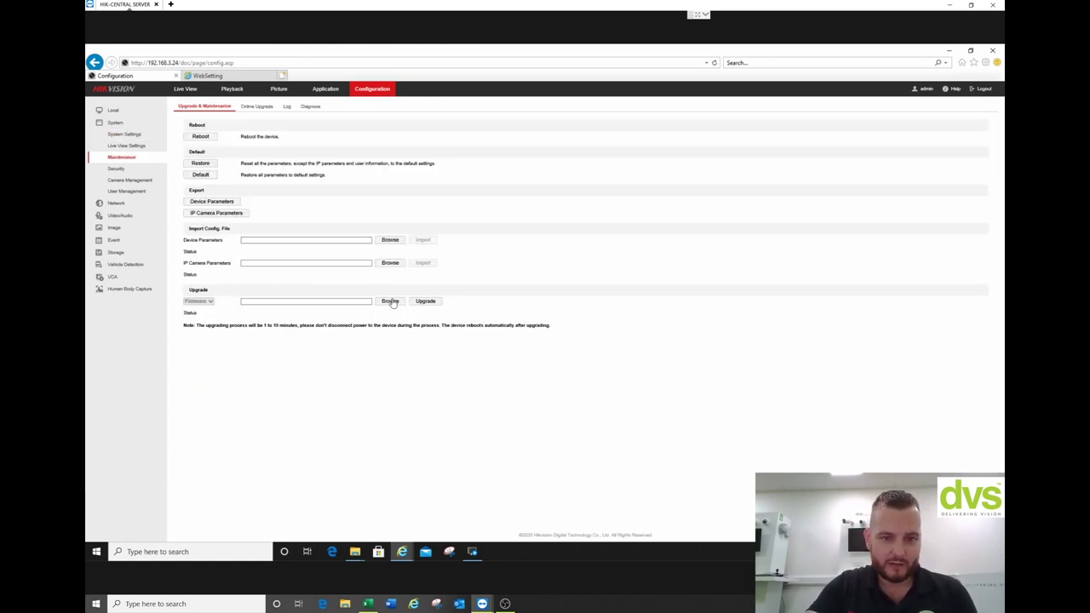
{"action": "left_click", "coordinate": [392, 304]}
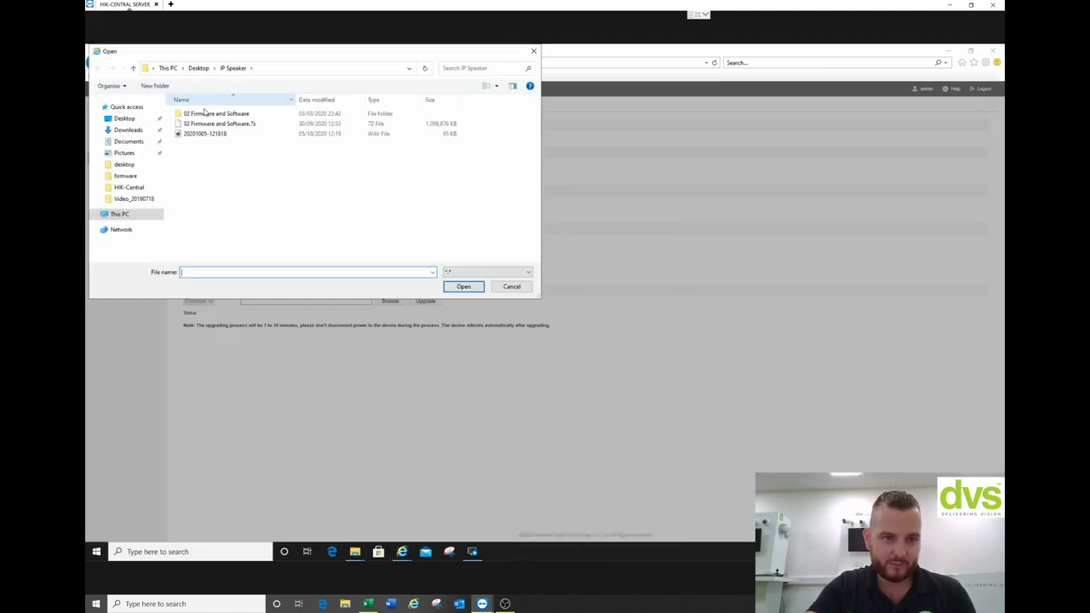
{"action": "double_click", "coordinate": [211, 114]}
{"action": "double_click", "coordinate": [197, 145]}
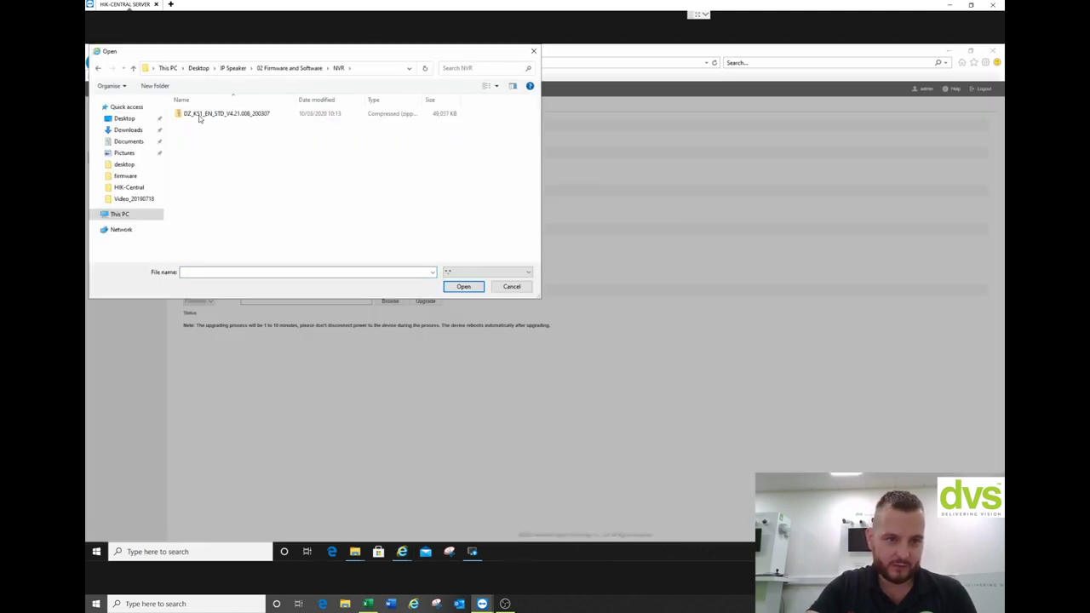
{"action": "left_click", "coordinate": [511, 286]}
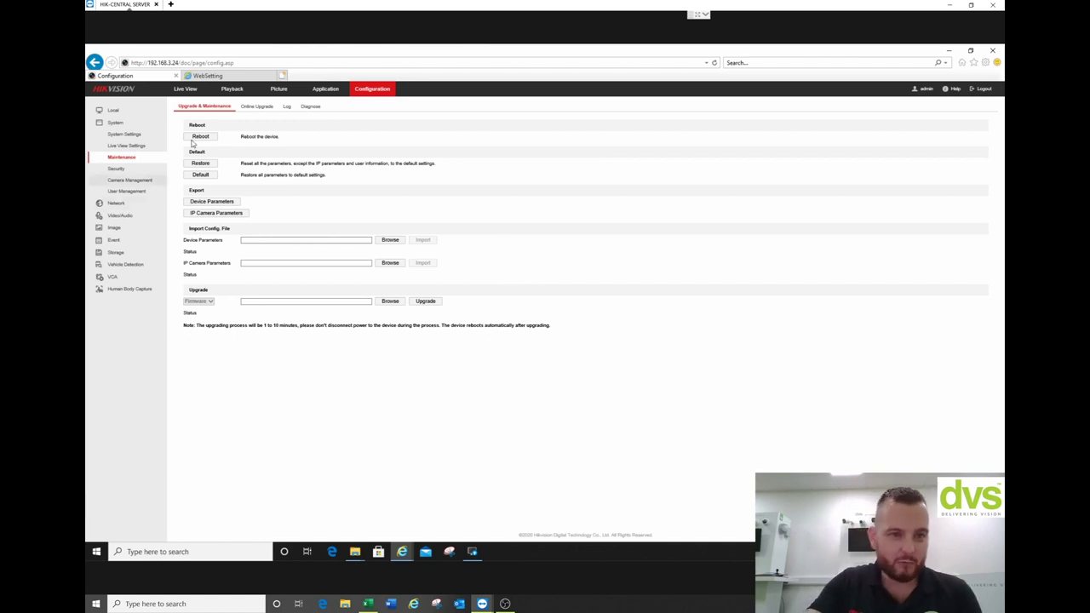
Browse the System pages: live view, maintenance, security, user management, and the PoE and IP camera lists.
{"action": "left_click", "coordinate": [128, 136]}
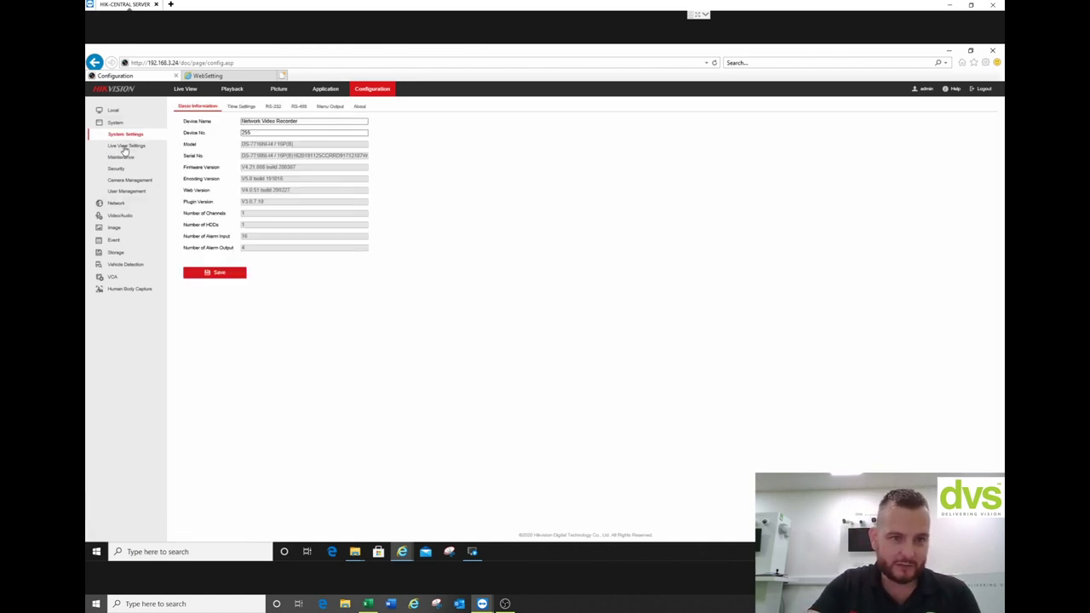
{"action": "left_click", "coordinate": [126, 147]}
{"action": "left_click", "coordinate": [126, 158]}
{"action": "left_click", "coordinate": [116, 168]}
{"action": "left_click", "coordinate": [130, 180]}
{"action": "left_click", "coordinate": [127, 192]}
{"action": "left_click", "coordinate": [130, 179]}
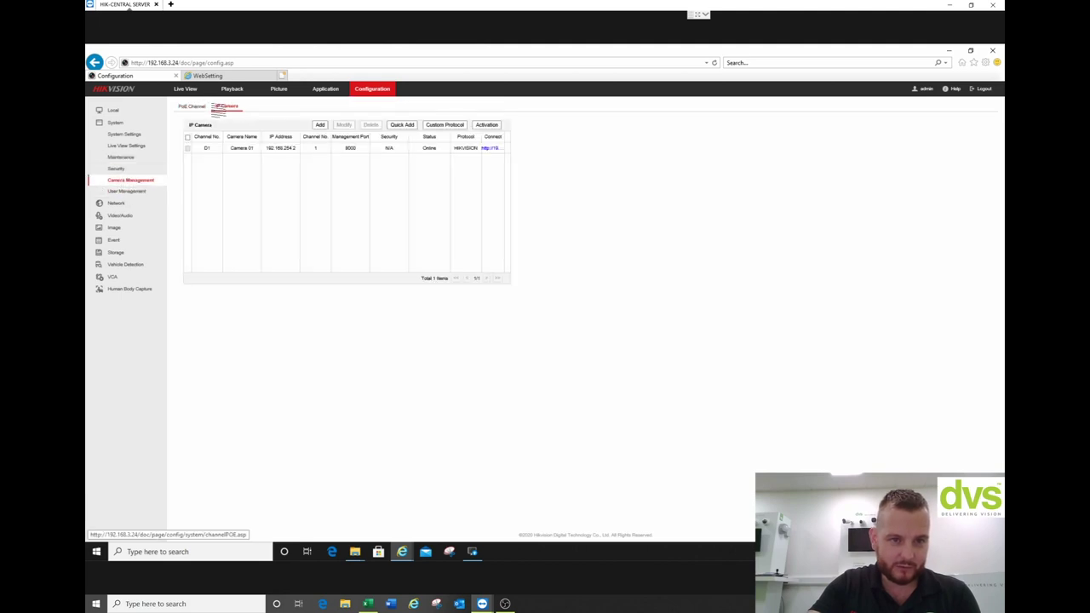
{"action": "left_click", "coordinate": [194, 107]}
{"action": "left_click", "coordinate": [224, 107]}
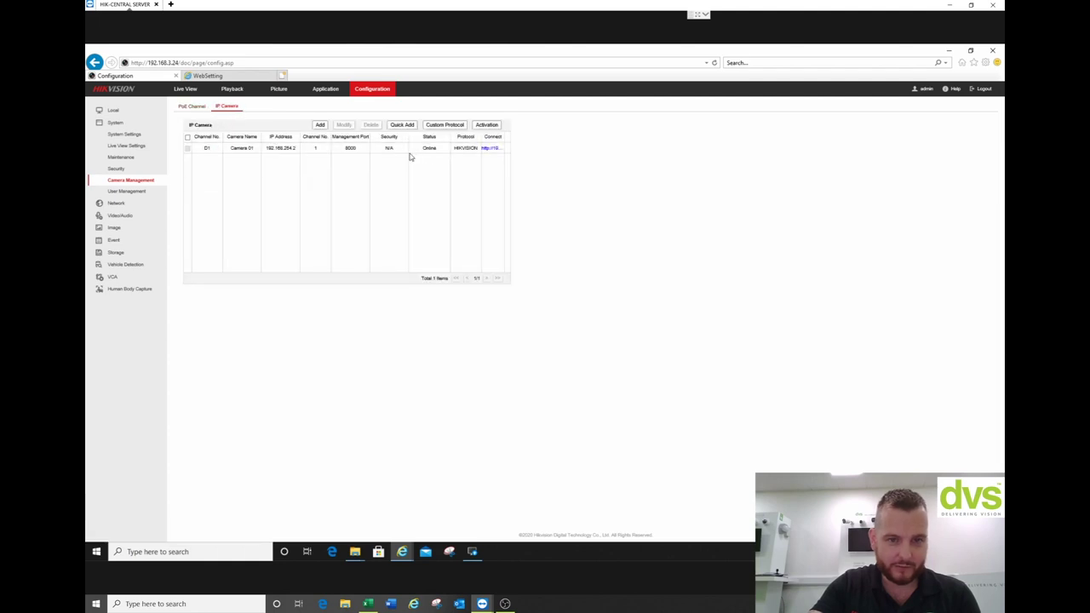
Review the Video/Audio, Live View and Local settings, ending on Network Basic Settings showing 192.168.3.24.
{"action": "left_click", "coordinate": [120, 216]}
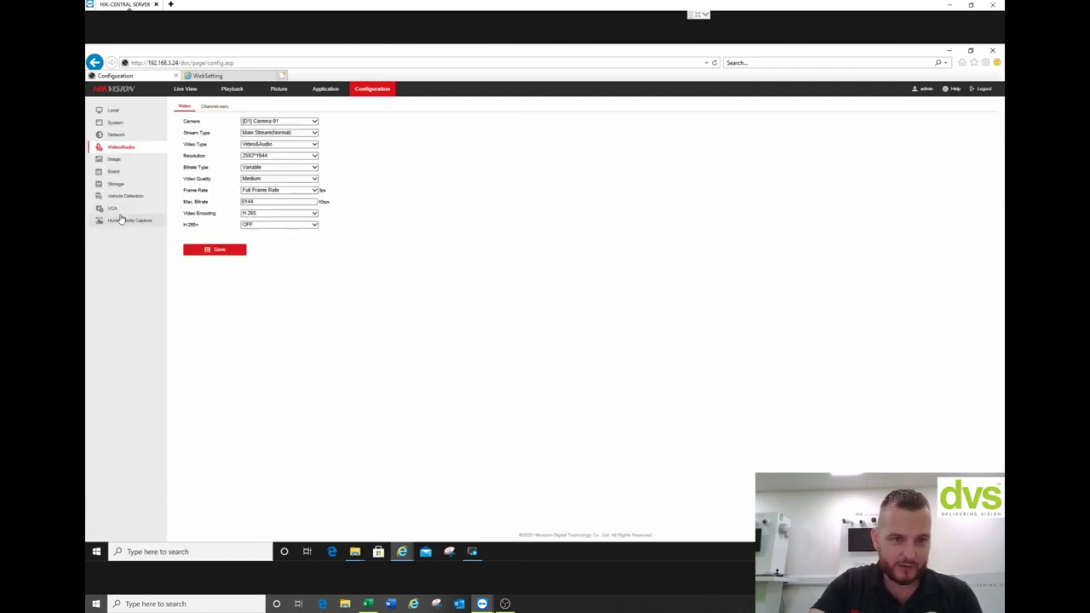
{"action": "left_click", "coordinate": [116, 124]}
{"action": "left_click", "coordinate": [111, 147]}
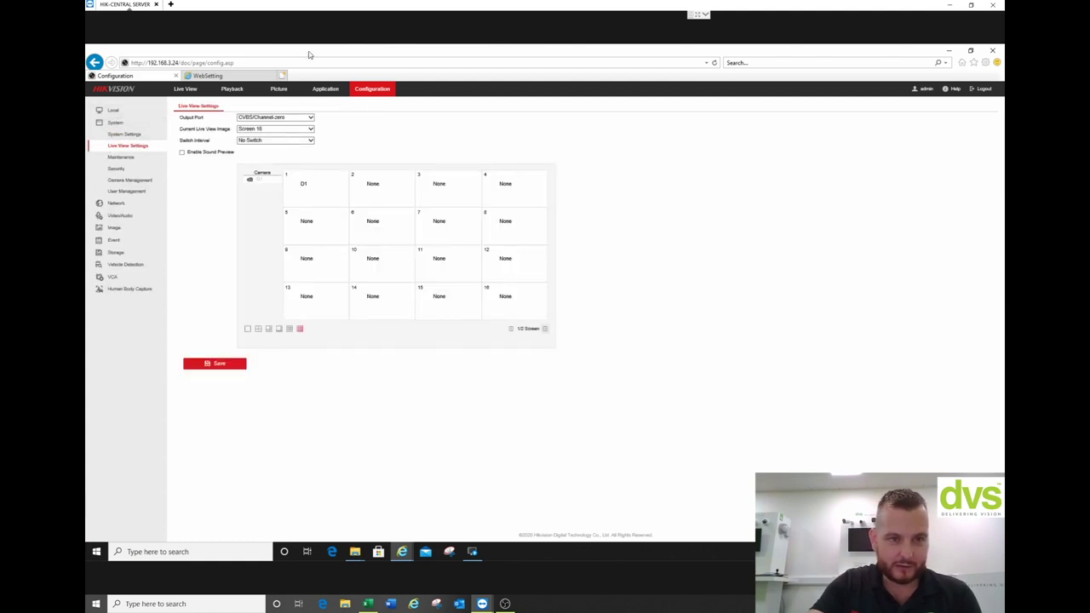
{"action": "left_click", "coordinate": [127, 124]}
{"action": "left_click", "coordinate": [117, 112]}
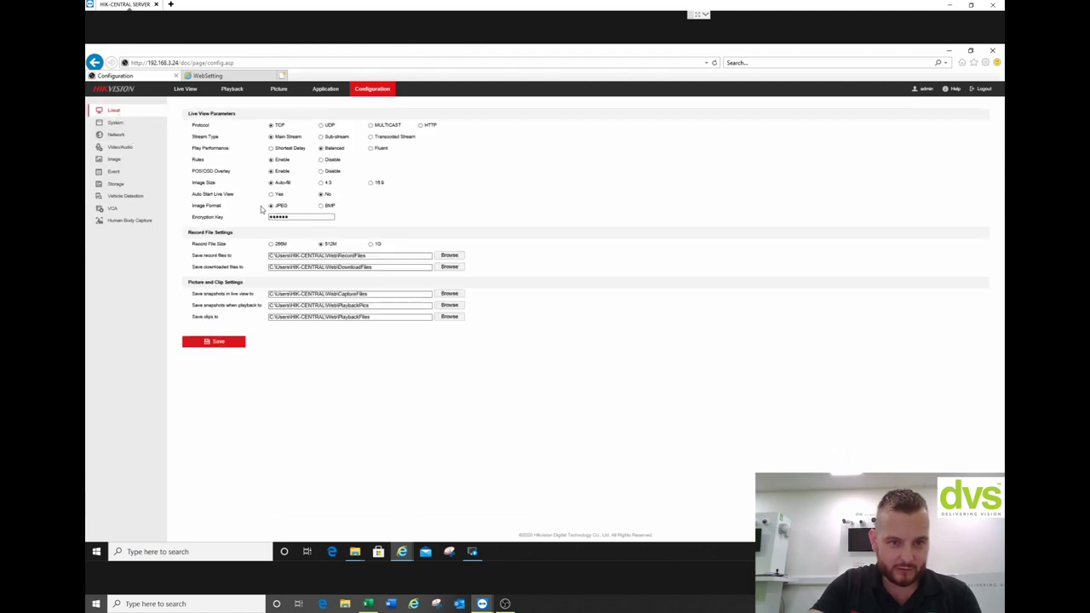
{"action": "left_click", "coordinate": [115, 122]}
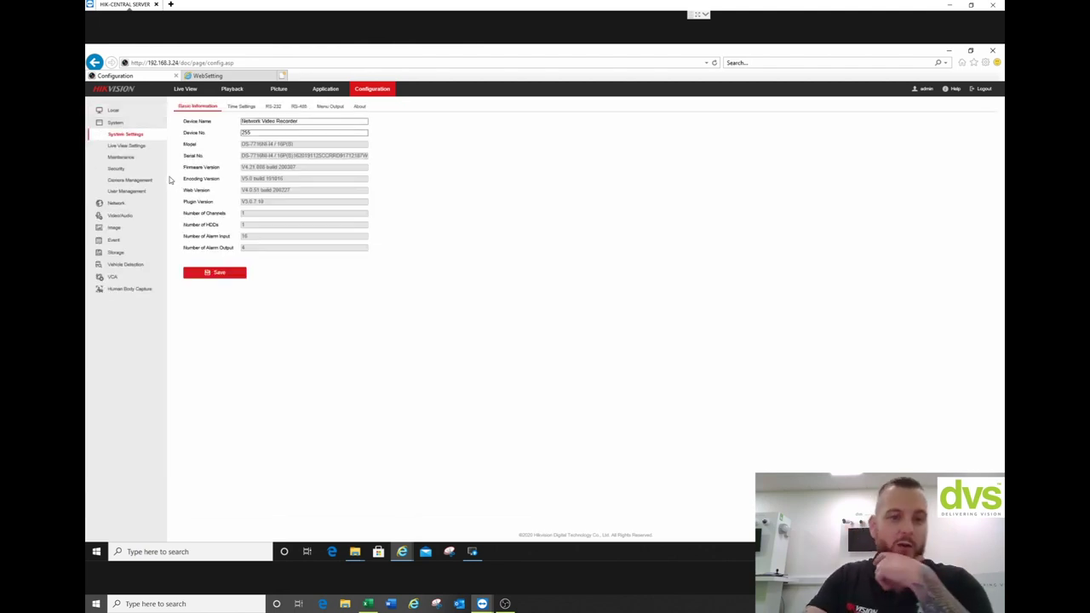
{"action": "left_click", "coordinate": [121, 203]}
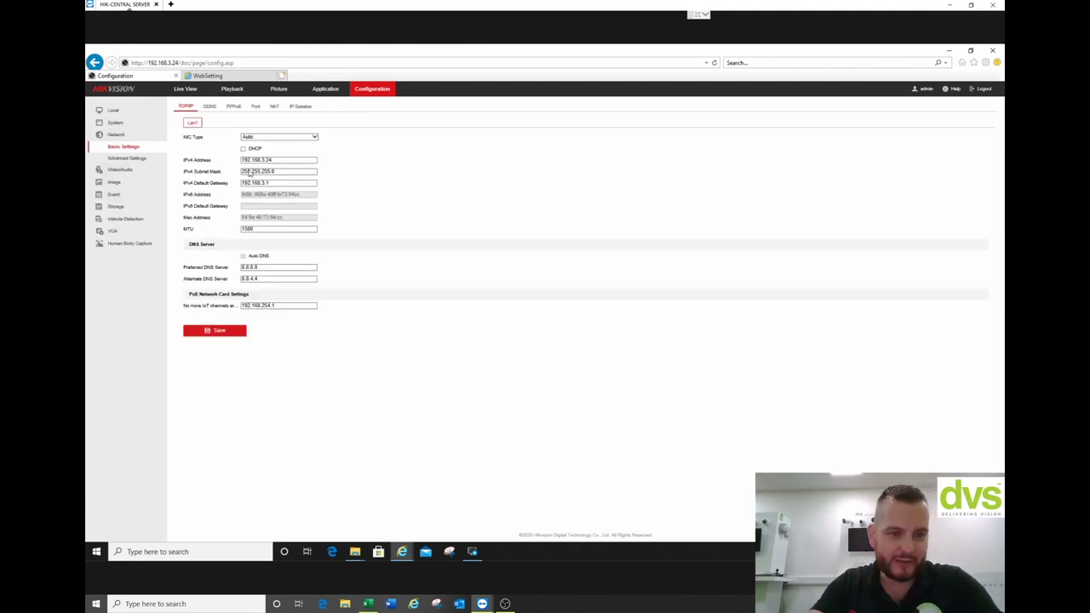
{"action": "left_click", "coordinate": [128, 158]}
{"action": "left_click", "coordinate": [122, 169]}
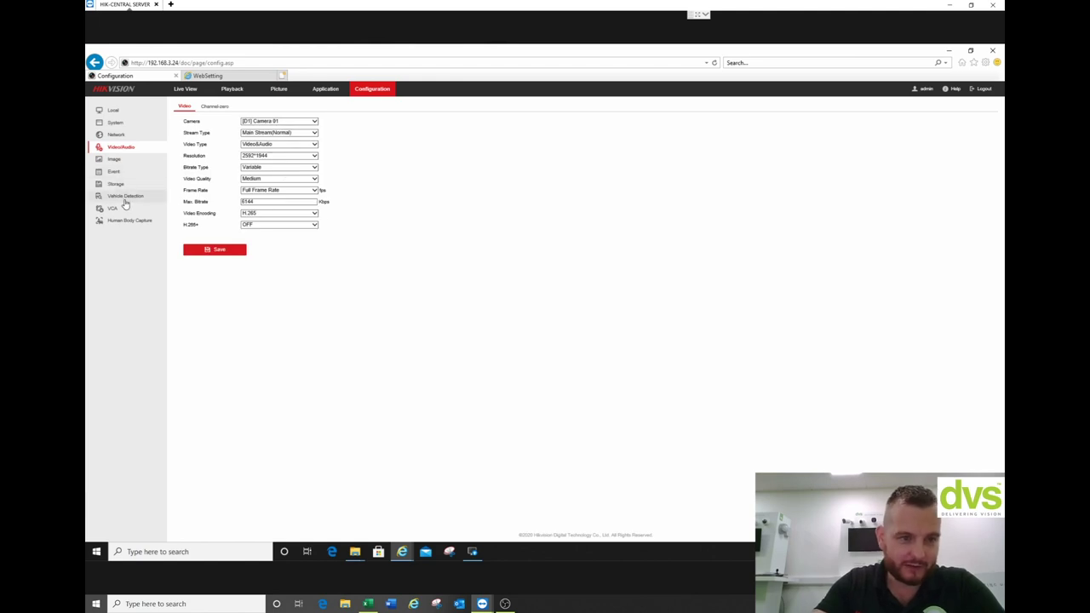
{"action": "left_click", "coordinate": [115, 135]}
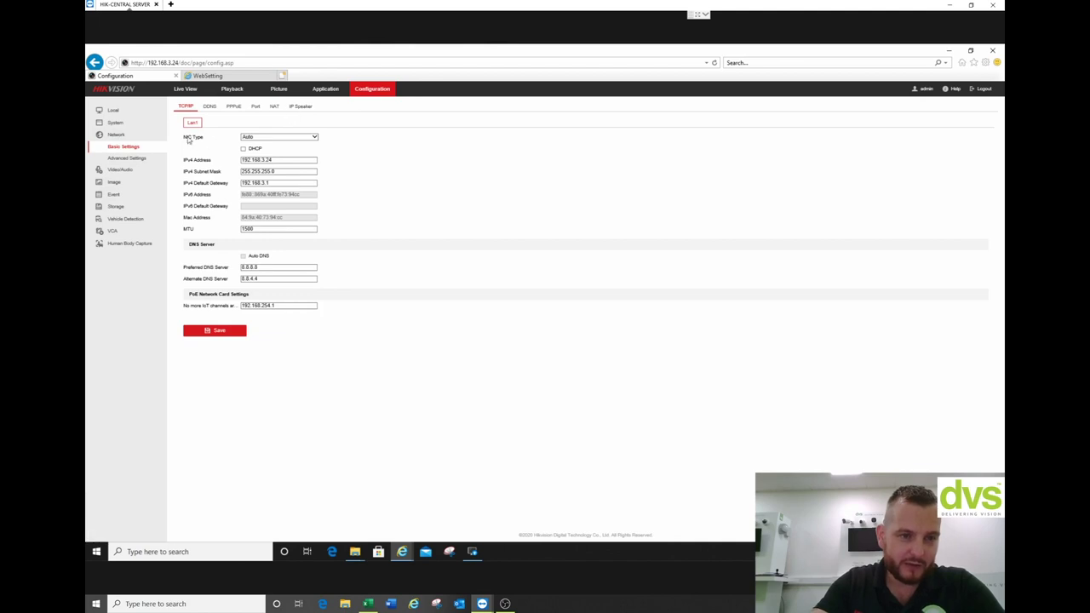
Select IP Speaker 1, note its IP address, set volume to 100 and save.
{"action": "left_click", "coordinate": [303, 108]}
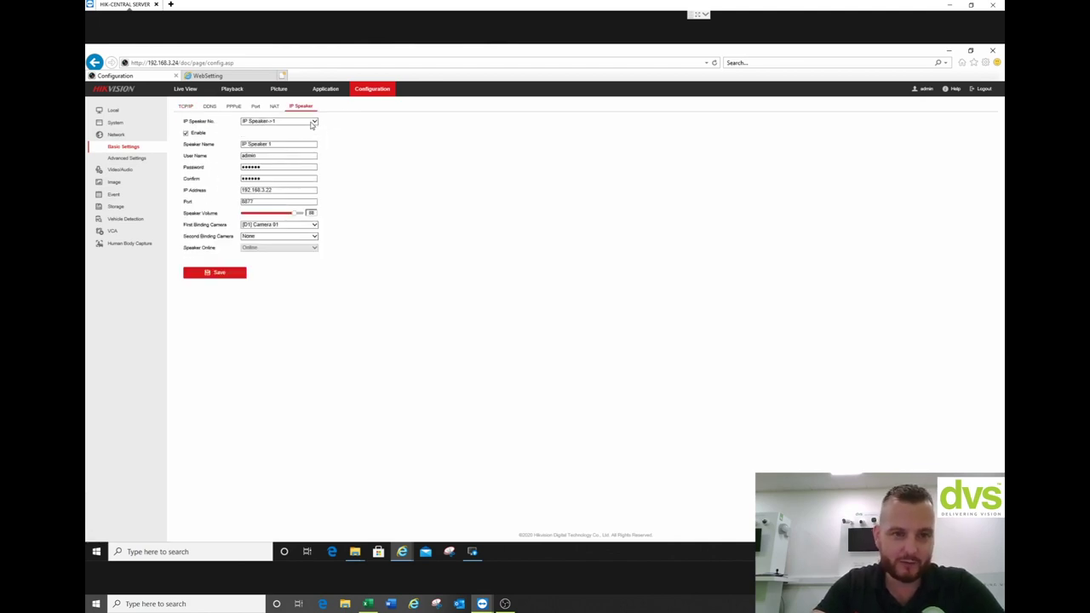
{"action": "left_click", "coordinate": [312, 124]}
{"action": "left_click", "coordinate": [354, 139]}
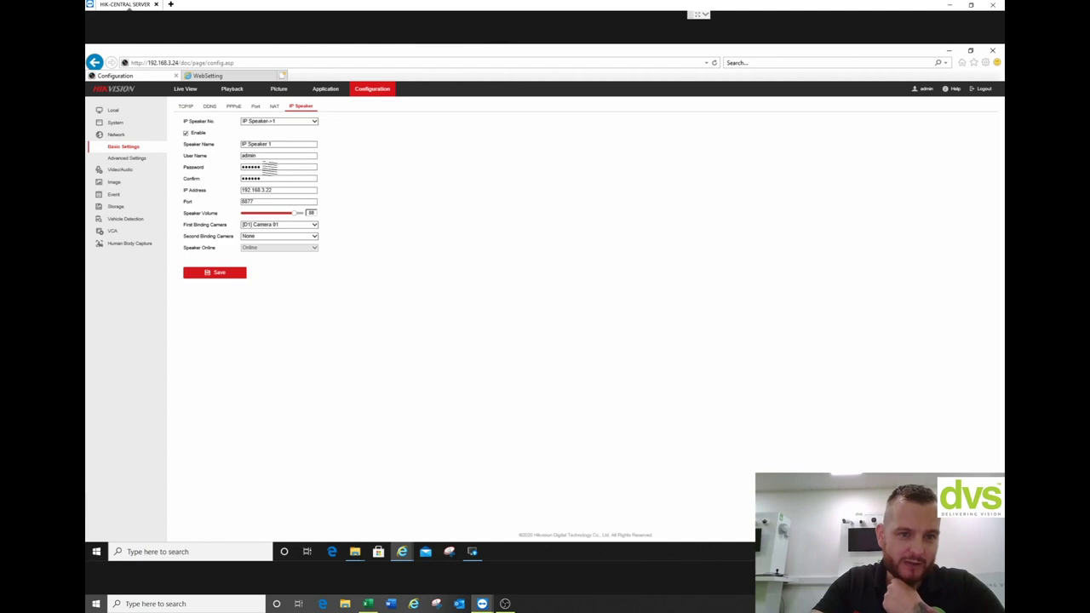
{"action": "left_click_drag", "start_coordinate": [287, 190], "coordinate": [241, 191]}
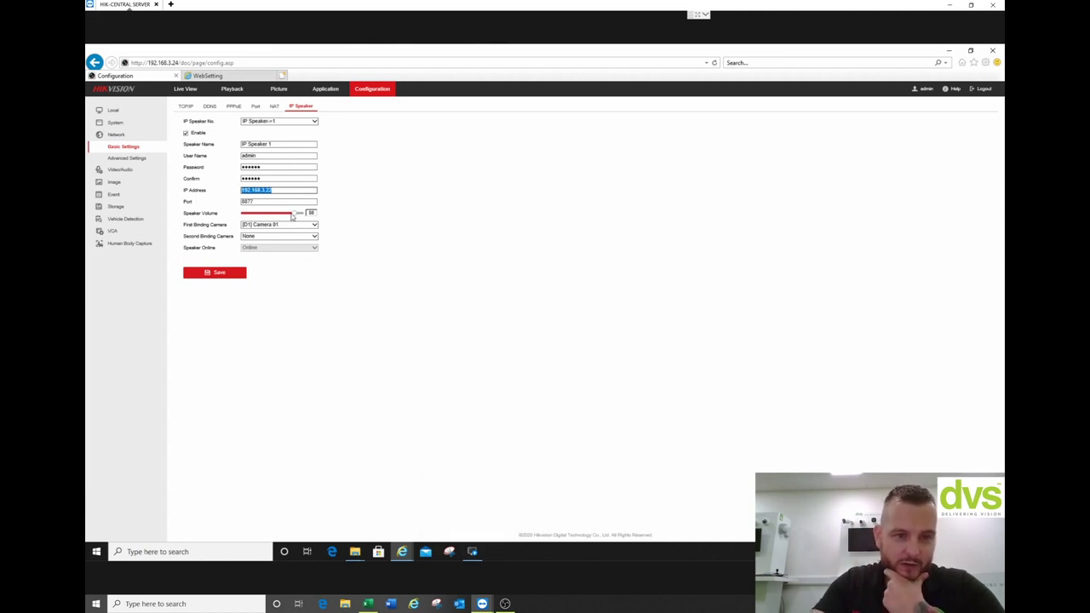
{"action": "left_click_drag", "start_coordinate": [294, 215], "coordinate": [300, 214]}
{"action": "left_click", "coordinate": [233, 273]}
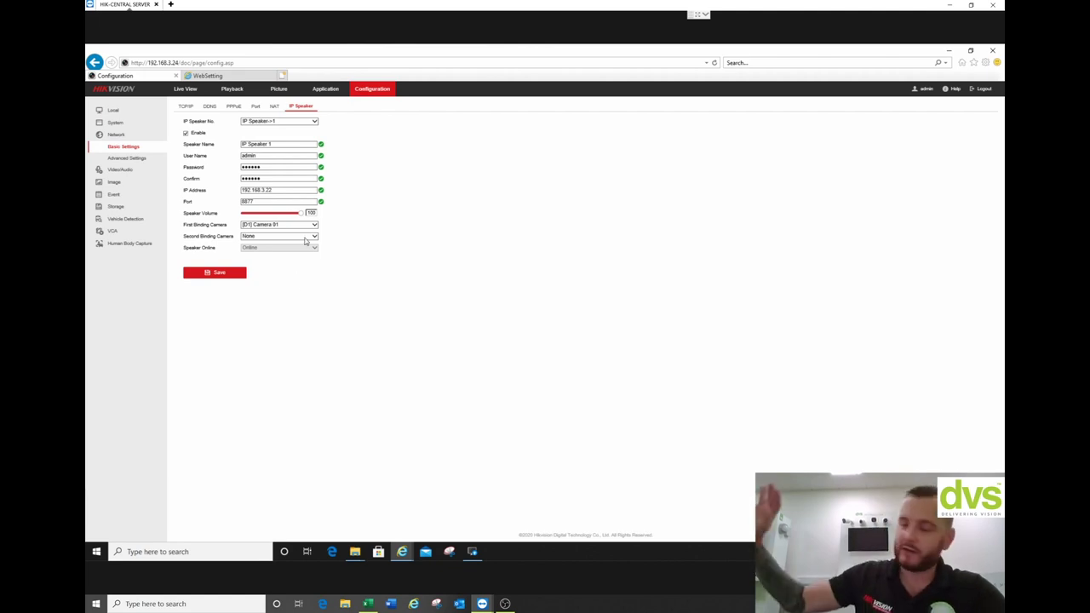
Keep Camera 01 as the first binding camera and None as the second.
{"action": "left_click", "coordinate": [255, 225]}
{"action": "left_click", "coordinate": [358, 231]}
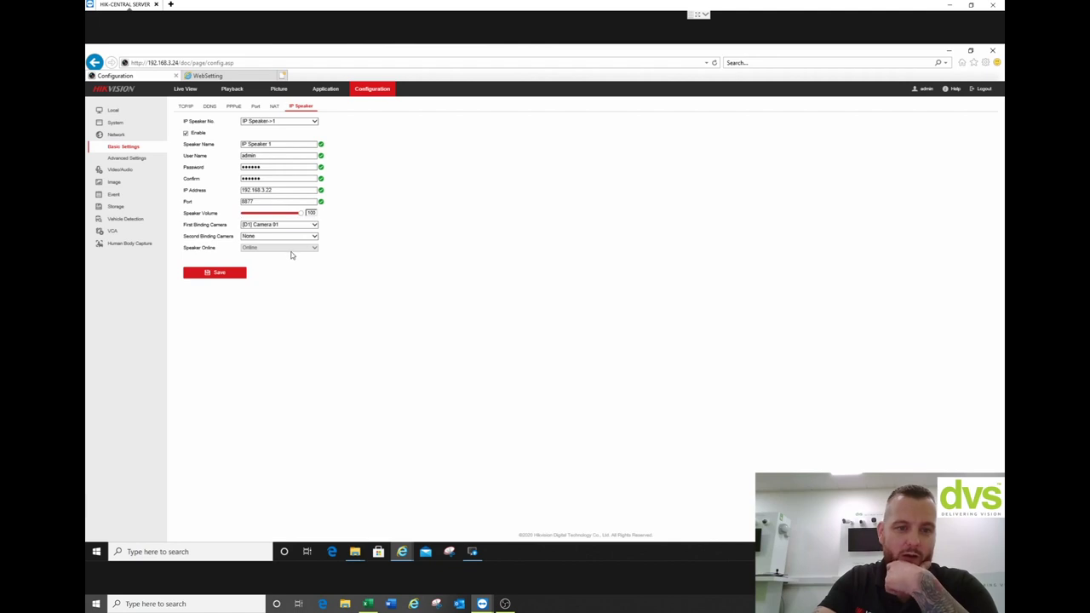
{"action": "left_click", "coordinate": [269, 237]}
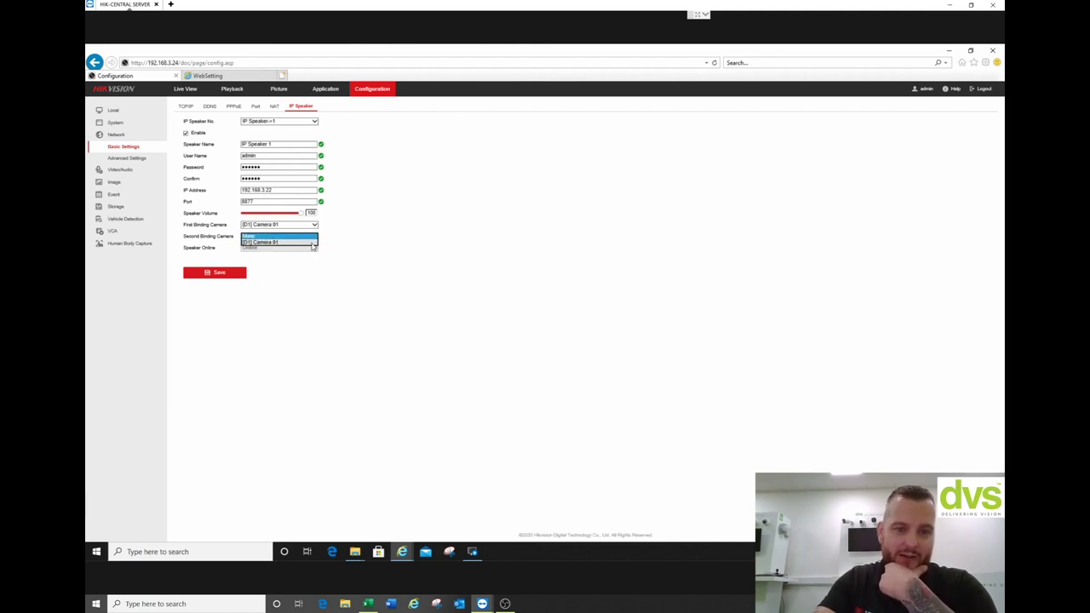
{"action": "left_click", "coordinate": [367, 229]}
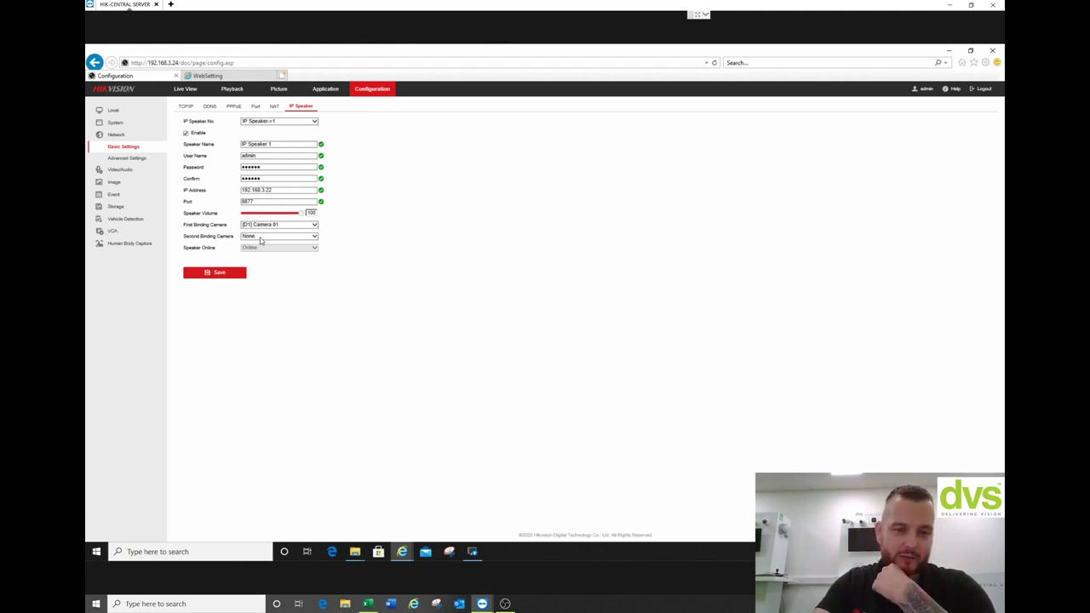
Look at IP Speaker 2's settings, return to IP Speaker 1, and open Network Advanced Settings.
{"action": "left_click", "coordinate": [264, 122]}
{"action": "left_click", "coordinate": [260, 139]}
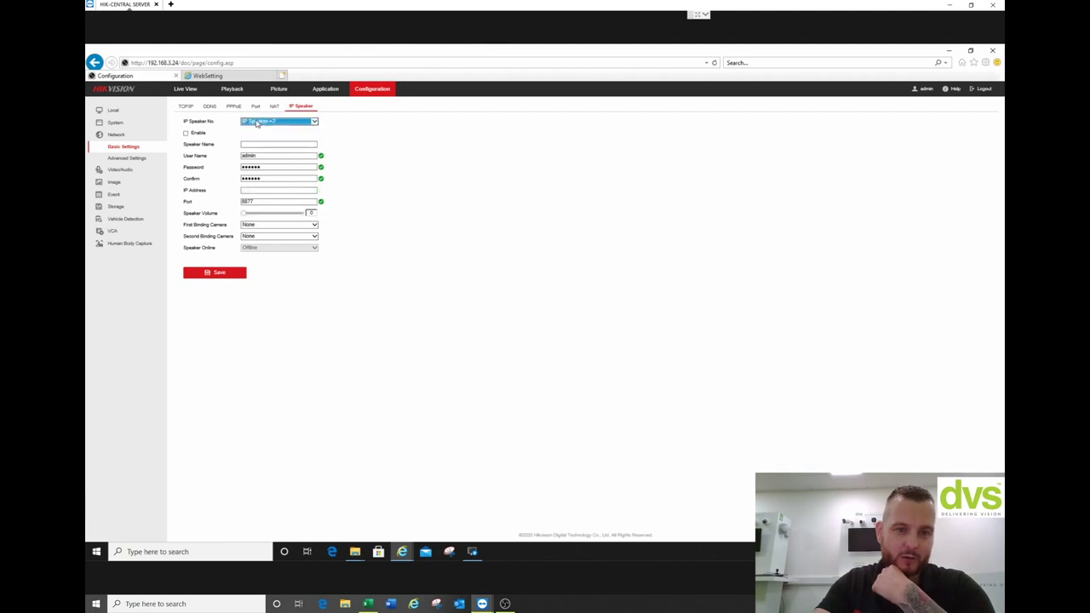
{"action": "left_click", "coordinate": [257, 122]}
{"action": "left_click", "coordinate": [262, 129]}
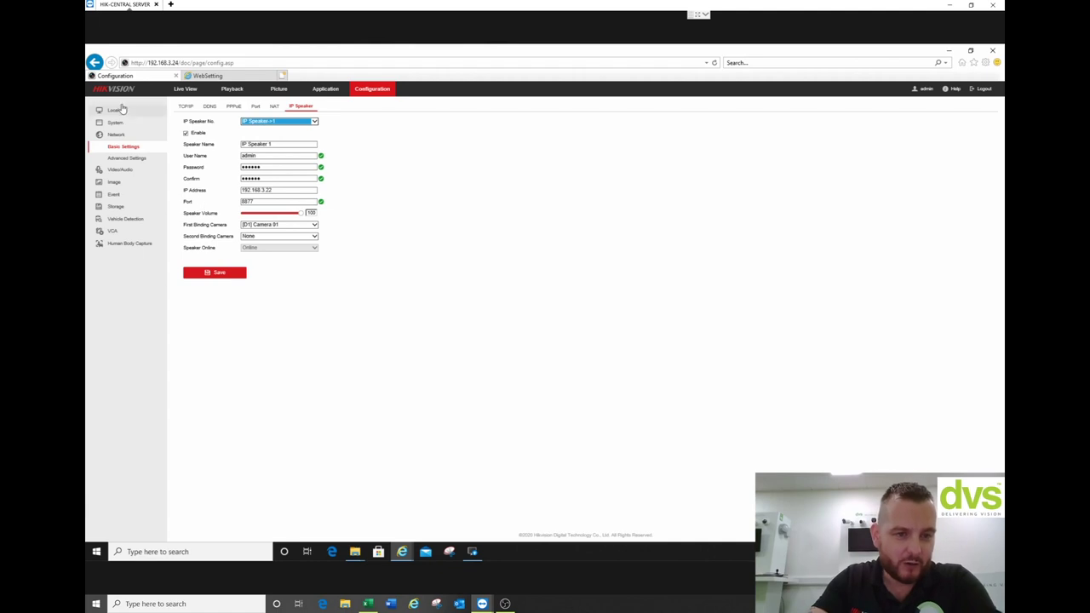
{"action": "left_click", "coordinate": [125, 158]}
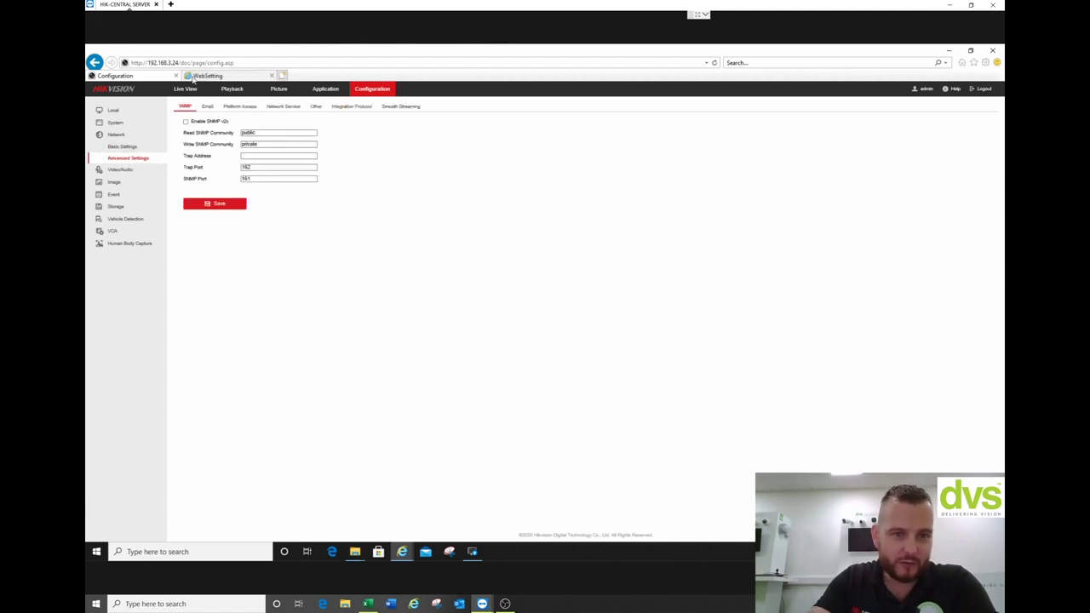
Switch to the speaker's web page and sign in as admin with the speaker password.
{"action": "left_click", "coordinate": [221, 77]}
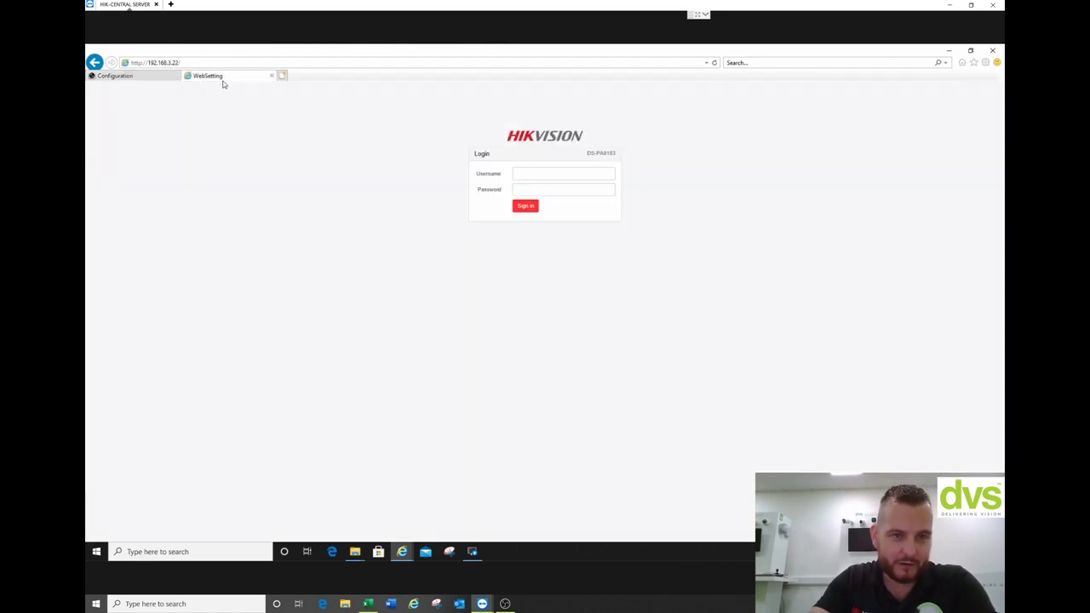
{"action": "left_click", "coordinate": [198, 63]}
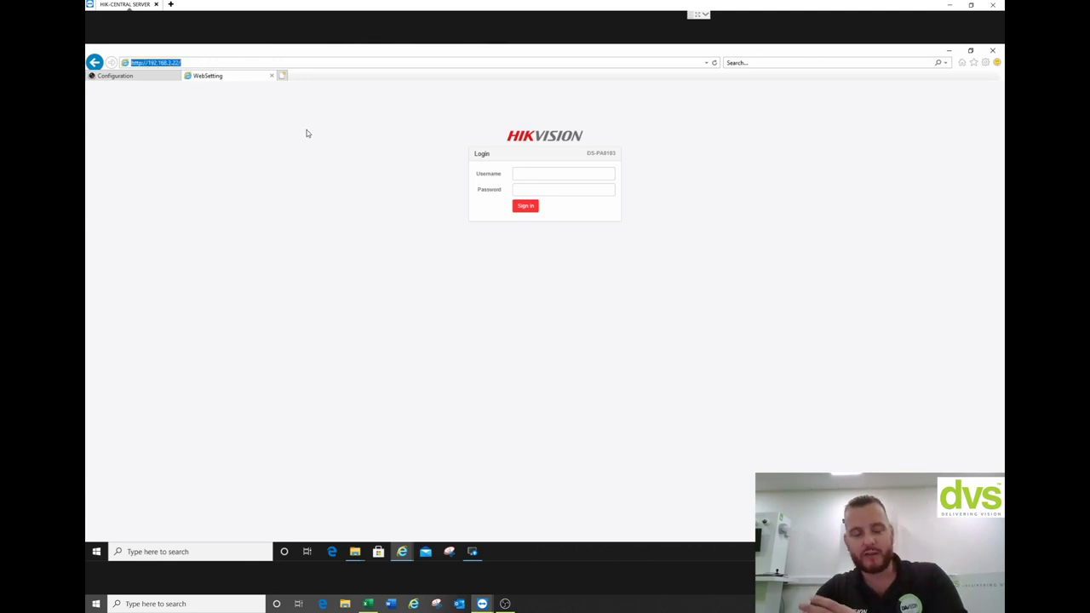
{"action": "left_click", "coordinate": [554, 176]}
{"action": "type", "text": "admin"}
{"action": "left_click", "coordinate": [549, 192]}
{"action": "type", "text": "***"}
{"action": "left_click", "coordinate": [526, 206]}
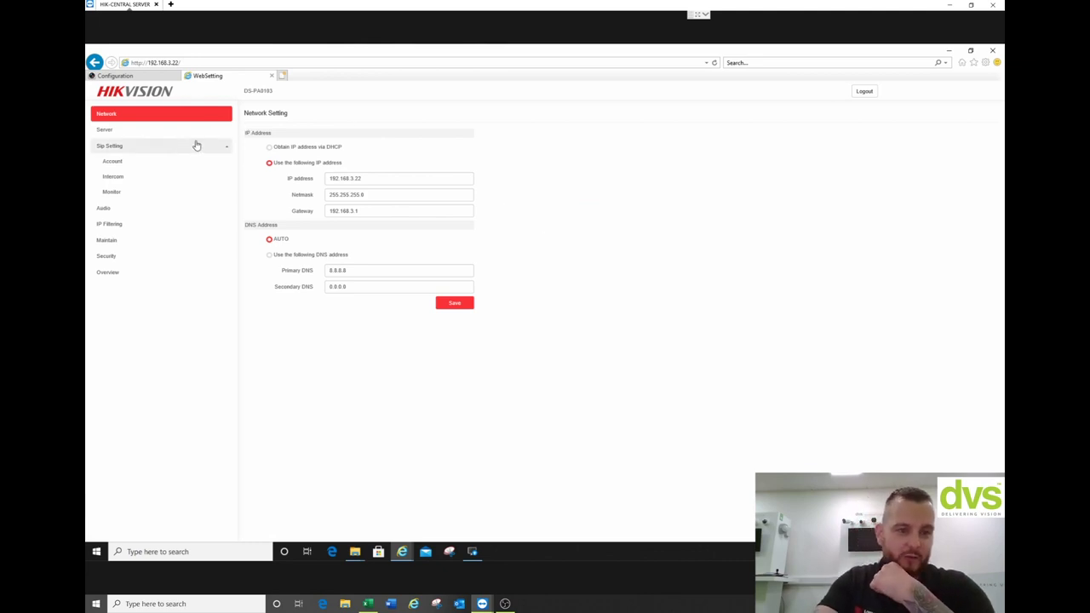
{"action": "left_click", "coordinate": [119, 129]}
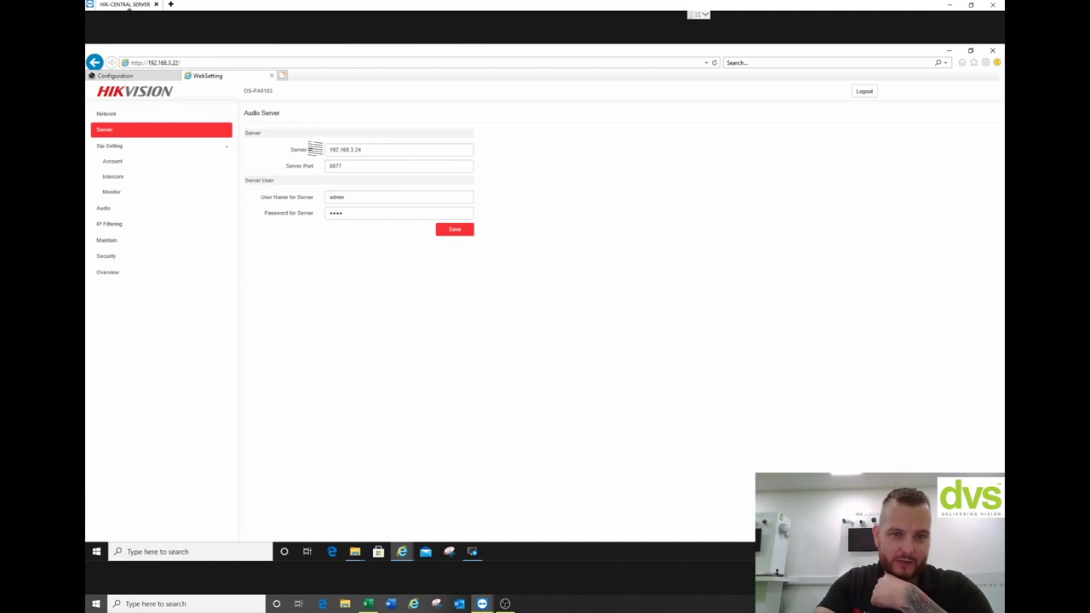
Confirm Server IP 192.168.3.24, browse Sip Account, Intercom and Multicast Monitor, then open Audio settings.
{"action": "double_click", "coordinate": [332, 154]}
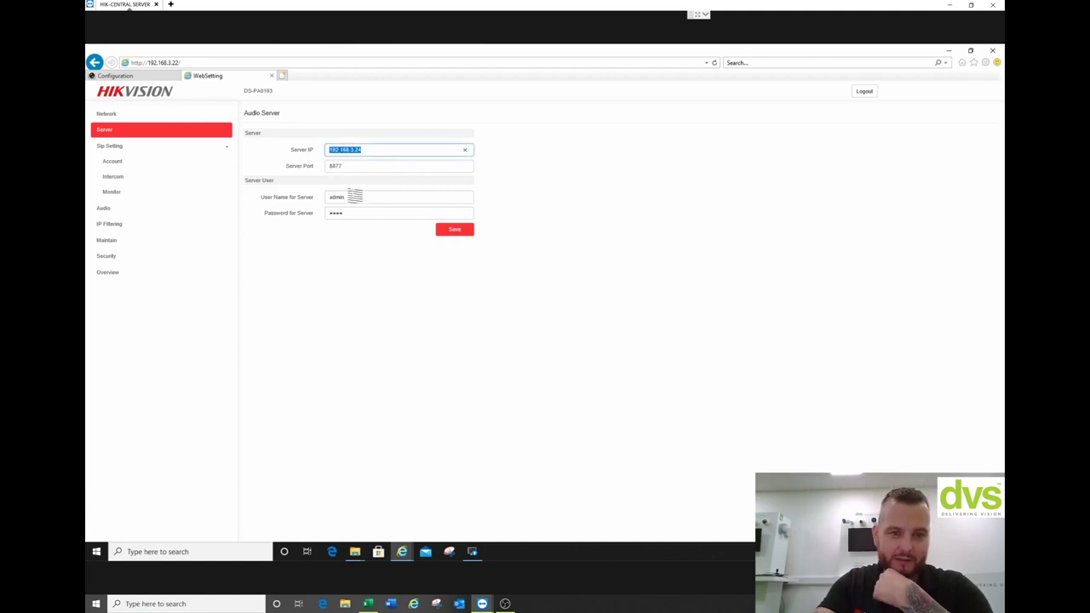
{"action": "left_click", "coordinate": [134, 147]}
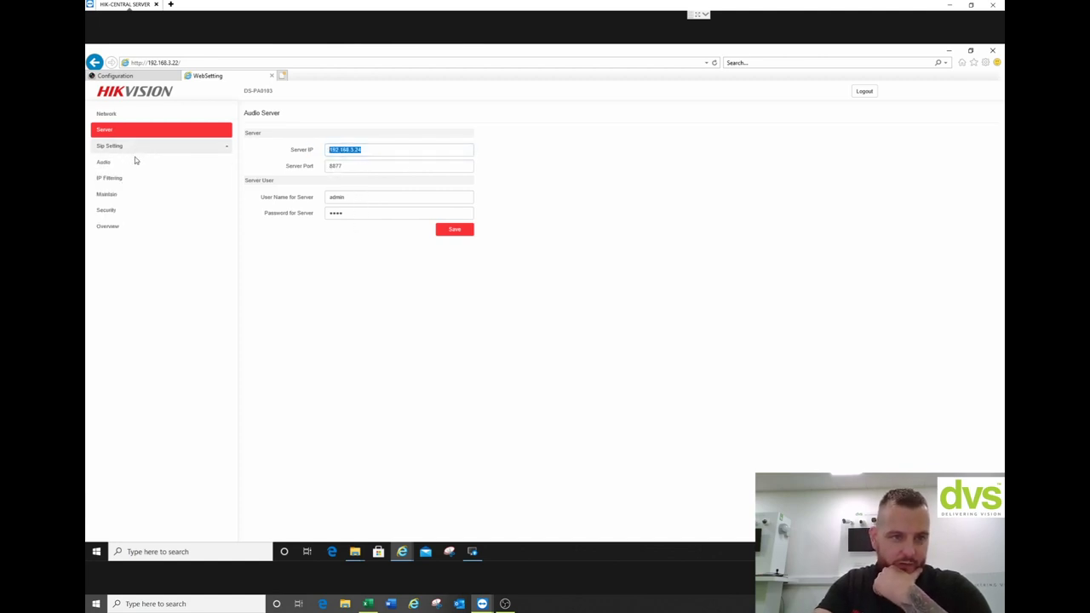
{"action": "left_click", "coordinate": [128, 163]}
{"action": "left_click", "coordinate": [130, 148]}
{"action": "left_click", "coordinate": [117, 176]}
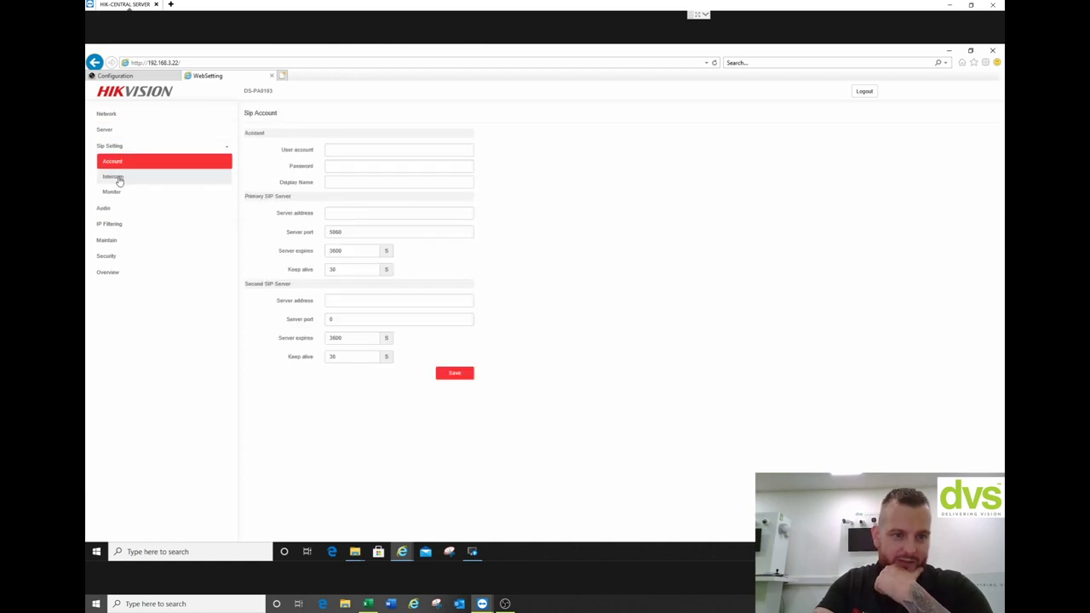
{"action": "left_click", "coordinate": [122, 196]}
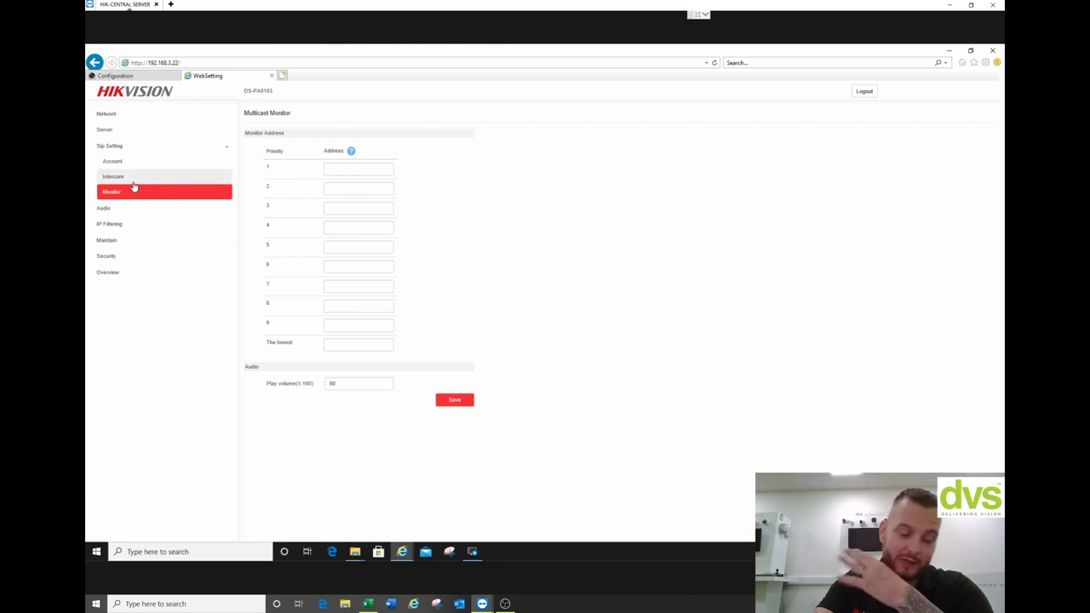
{"action": "left_click", "coordinate": [113, 213]}
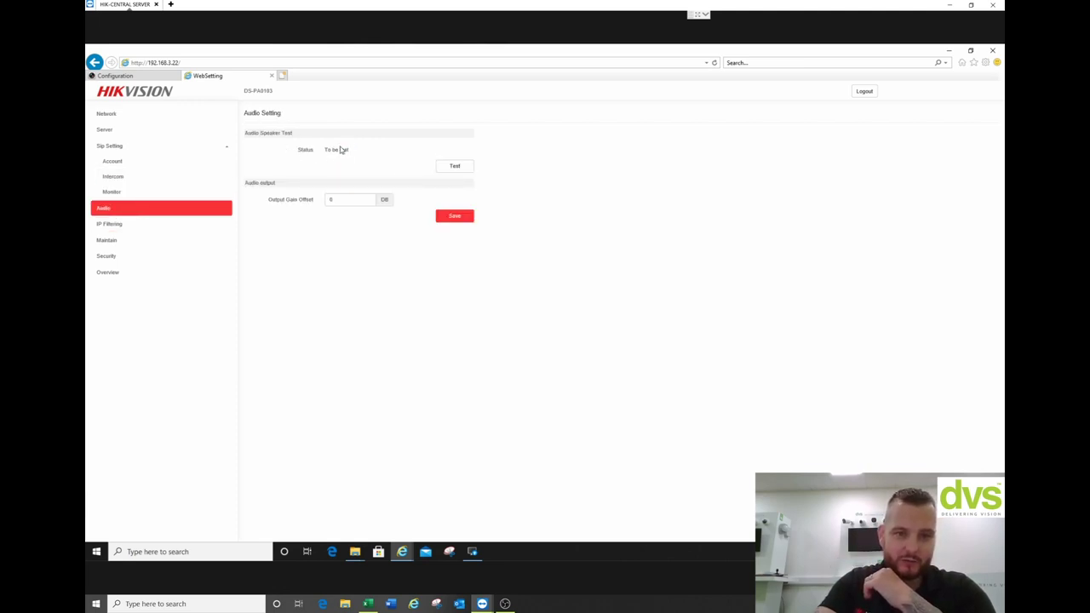
Run the speaker audio test and dismiss the notice, so status reads Speaker ready to use.
{"action": "left_click", "coordinate": [453, 166]}
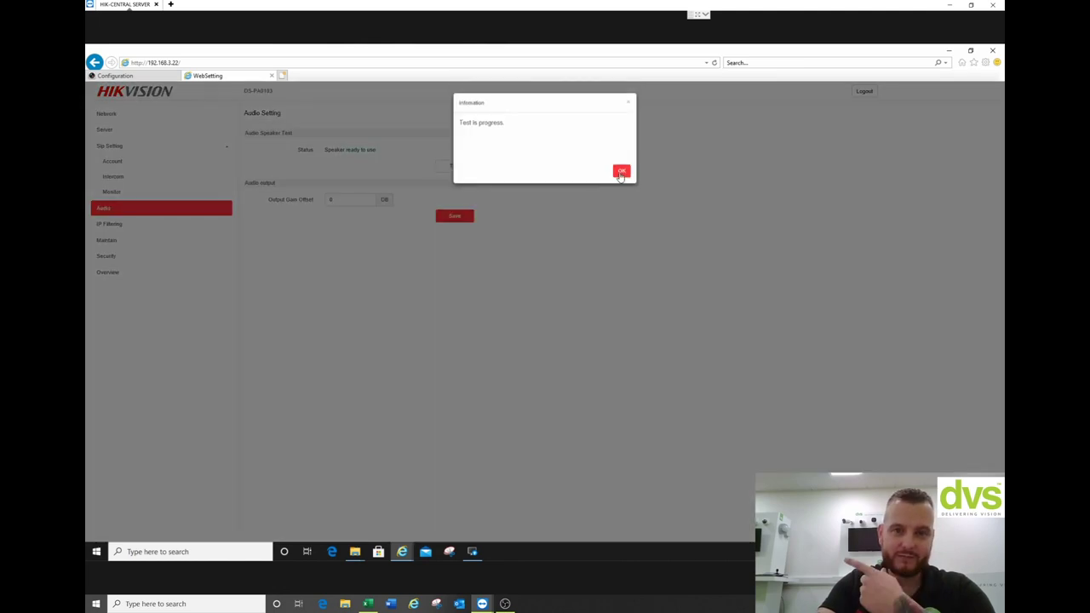
{"action": "left_click", "coordinate": [621, 173]}
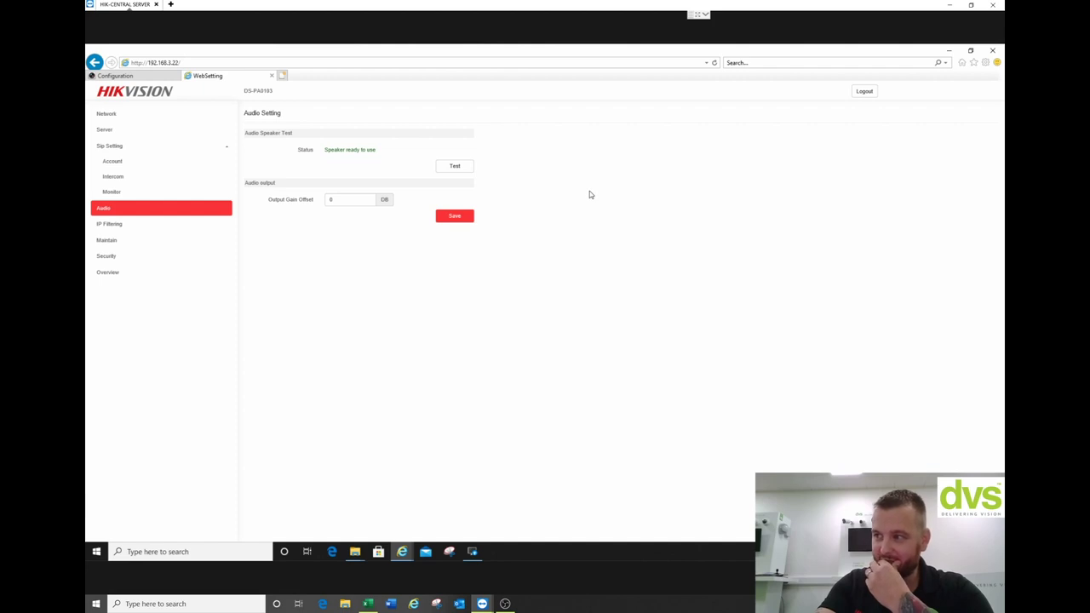
Browse IP Filtering, Maintain, Security and Overview, showing server 192.168.3.24 connected, then open Sip Account.
{"action": "left_click", "coordinate": [106, 224]}
{"action": "left_click", "coordinate": [118, 242]}
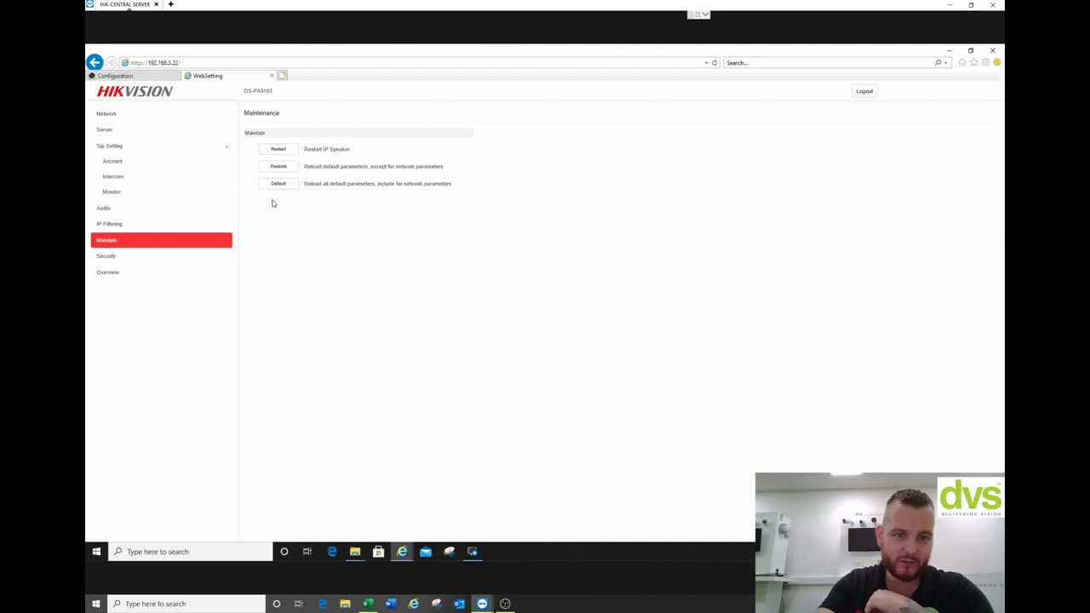
{"action": "left_click", "coordinate": [135, 257]}
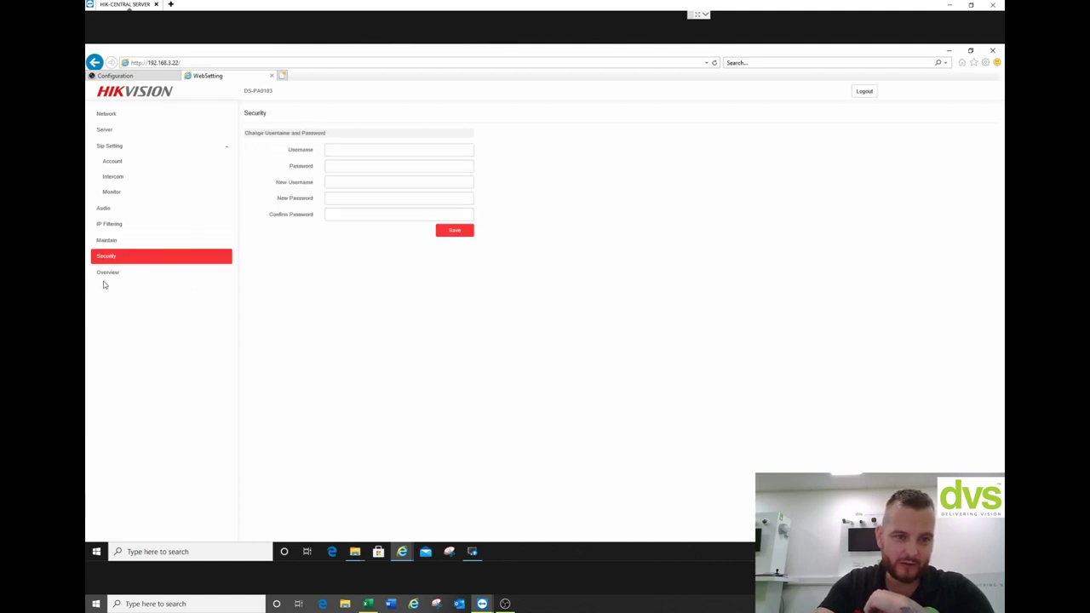
{"action": "left_click", "coordinate": [107, 273]}
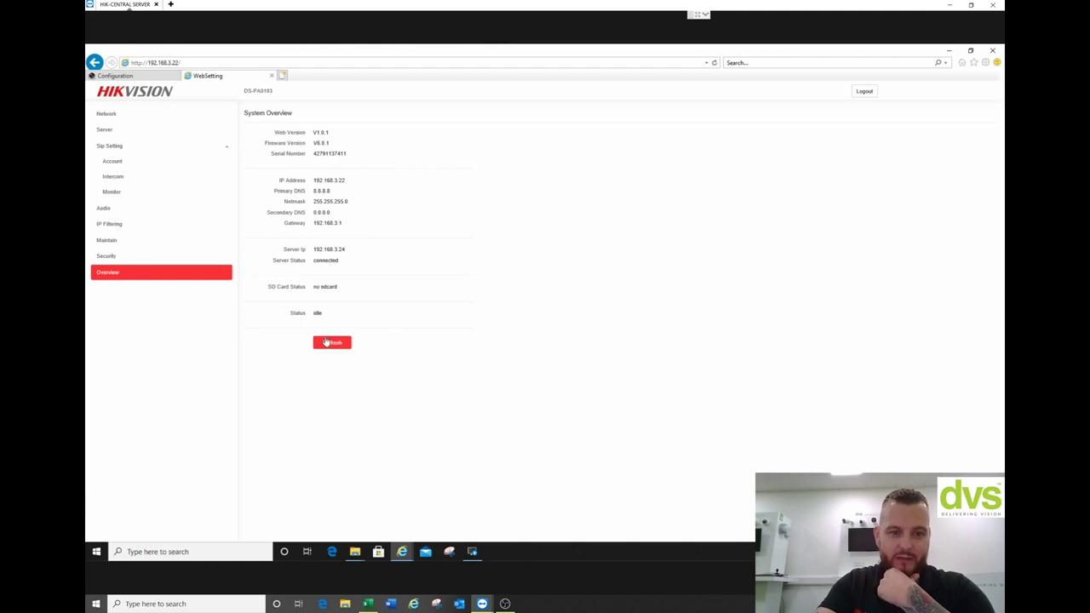
{"action": "left_click", "coordinate": [112, 145]}
{"action": "left_click", "coordinate": [114, 149]}
{"action": "left_click", "coordinate": [115, 161]}
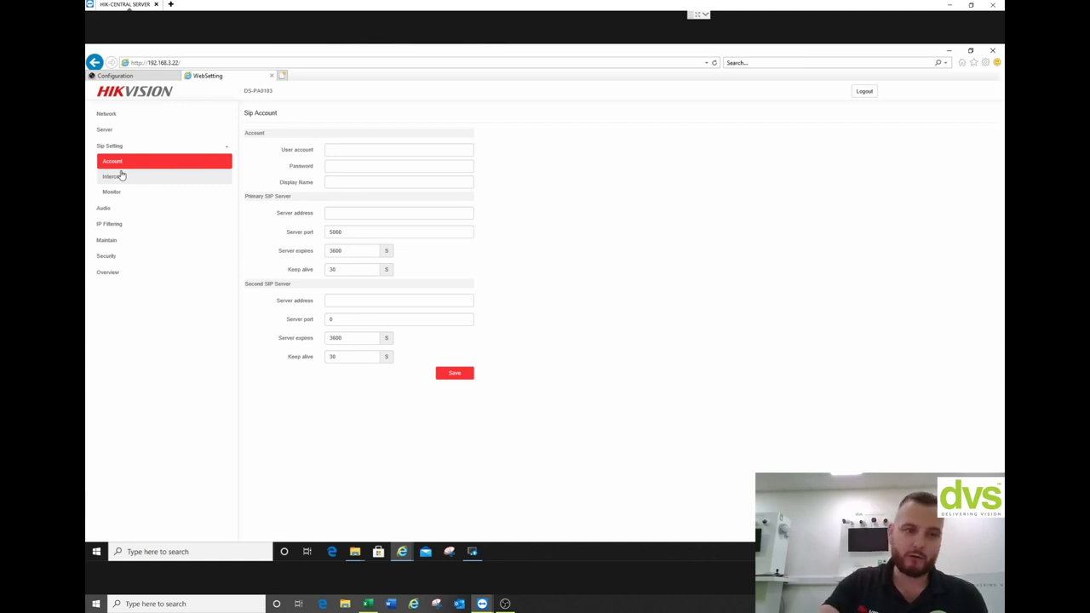
View Intercom and Multicast Monitor, recheck the NVR's Video/Audio and IP Speaker binding, then return to the speaker page.
{"action": "left_click", "coordinate": [121, 177]}
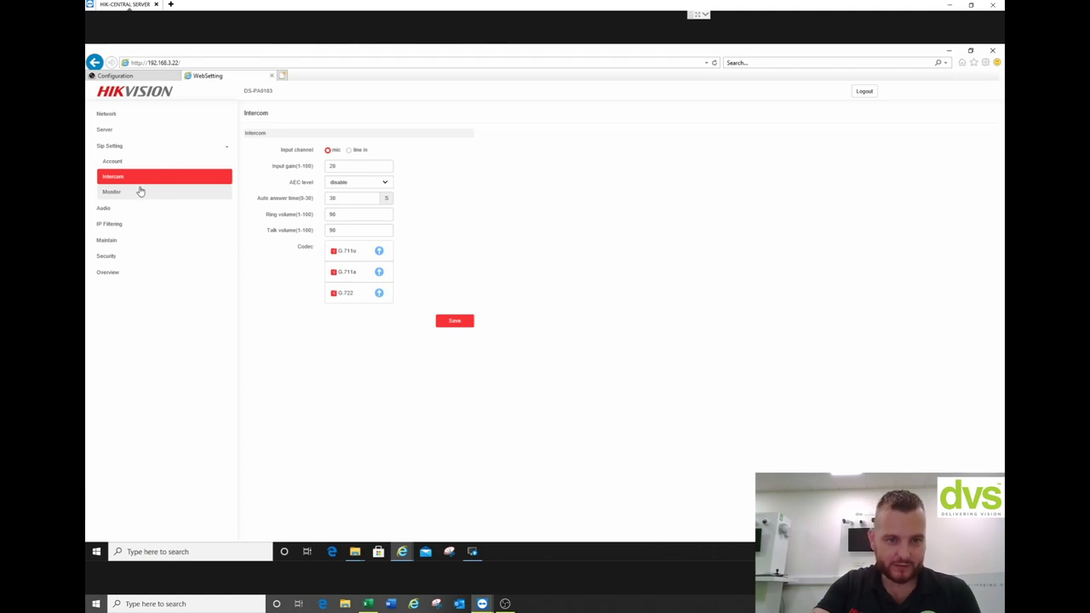
{"action": "left_click", "coordinate": [141, 195]}
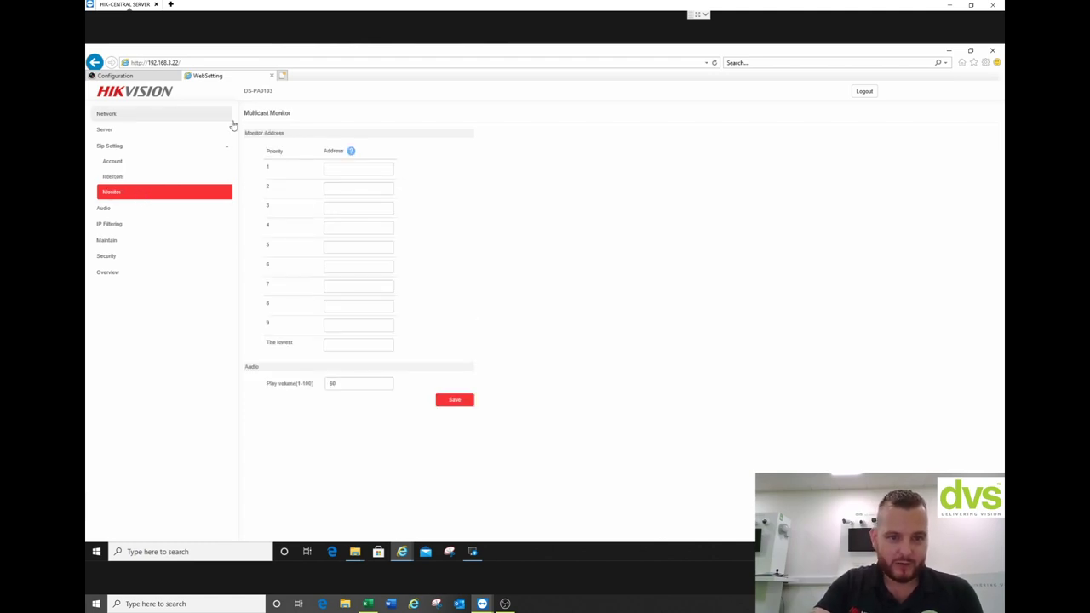
{"action": "left_click", "coordinate": [151, 77]}
{"action": "left_click", "coordinate": [211, 78]}
{"action": "left_click", "coordinate": [157, 77]}
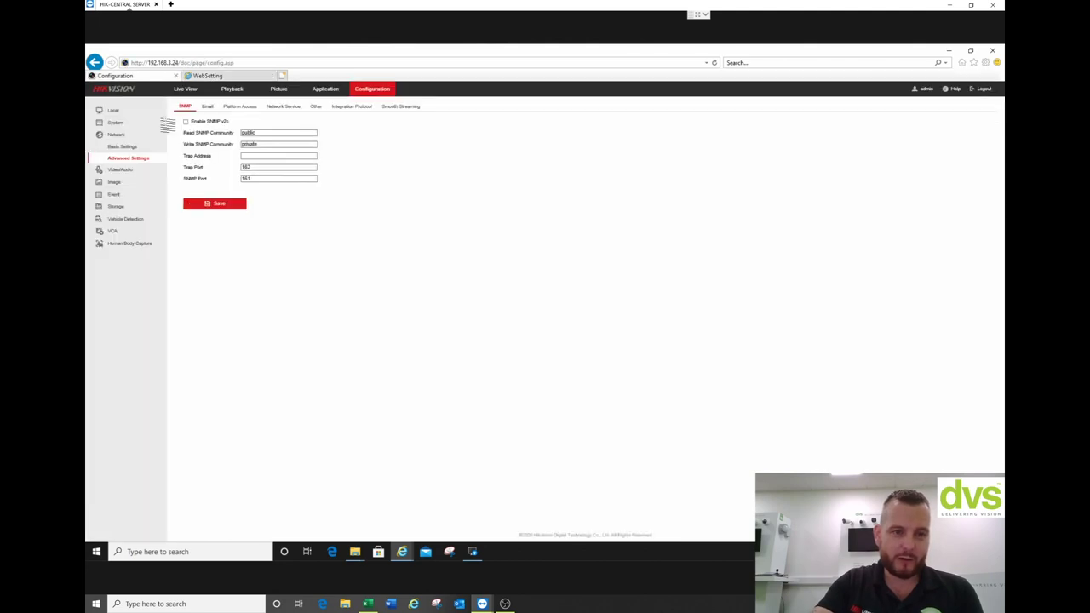
{"action": "left_click", "coordinate": [123, 172]}
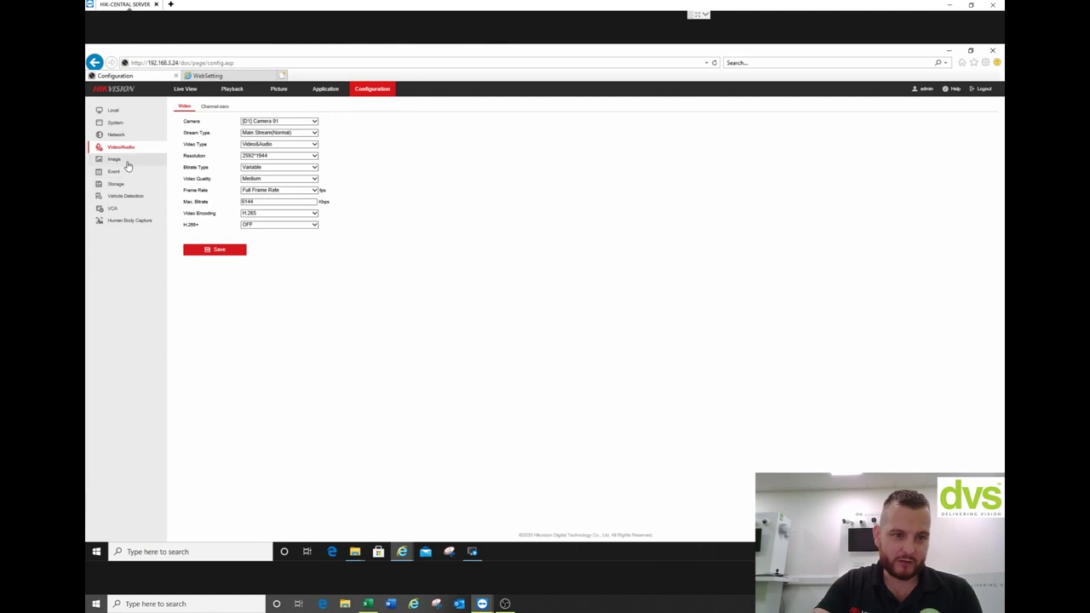
{"action": "left_click", "coordinate": [118, 136]}
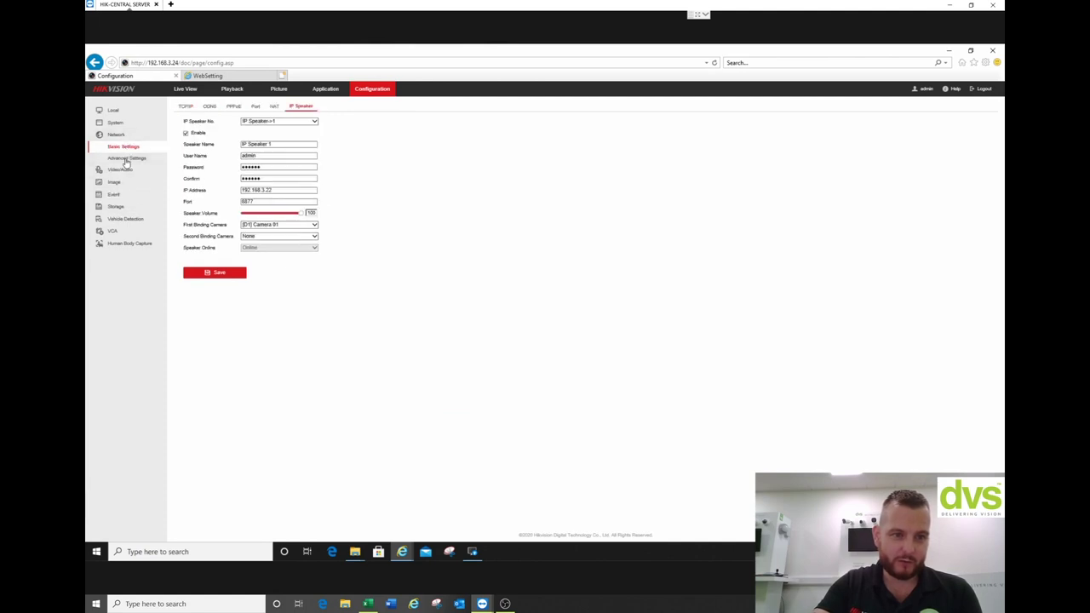
{"action": "left_click", "coordinate": [228, 76]}
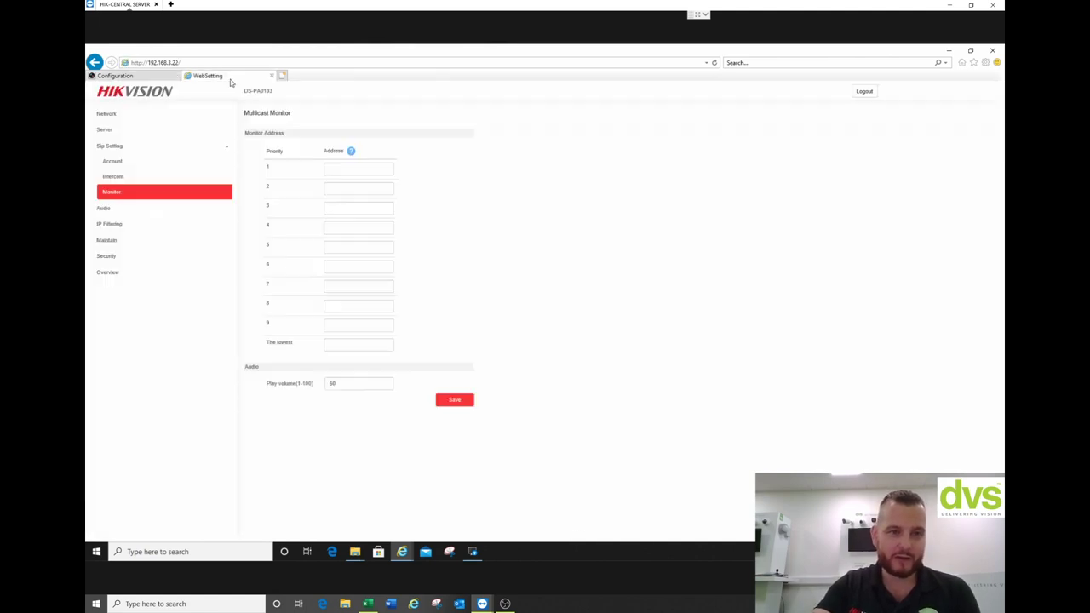
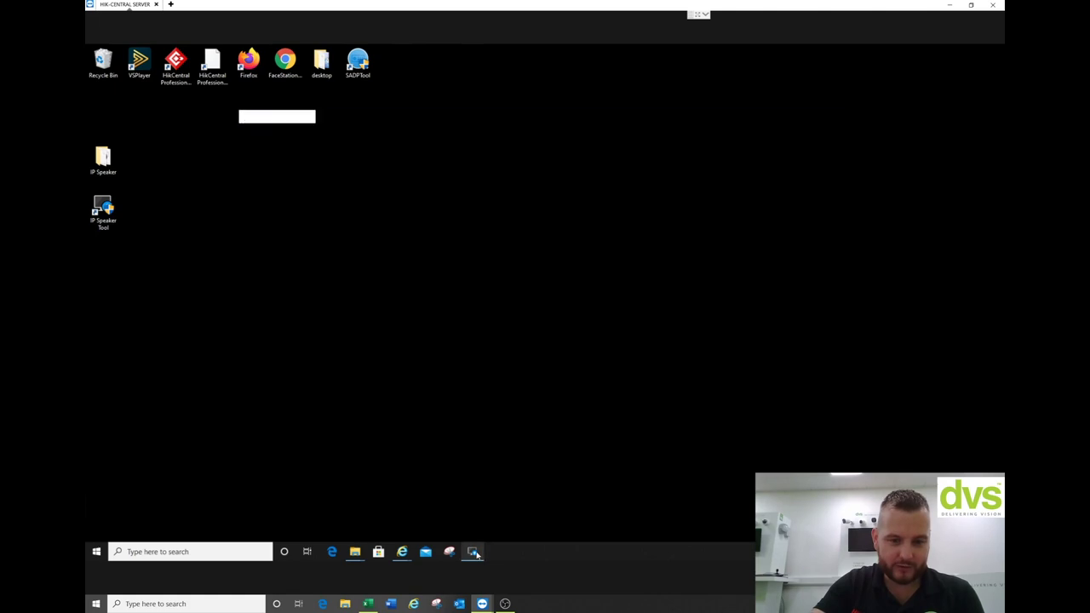
In IP Speaker Tool, sort discovered devices by IPv4 address and locate the NVR at 192.168.3.24.
{"action": "left_click", "coordinate": [831, 120]}
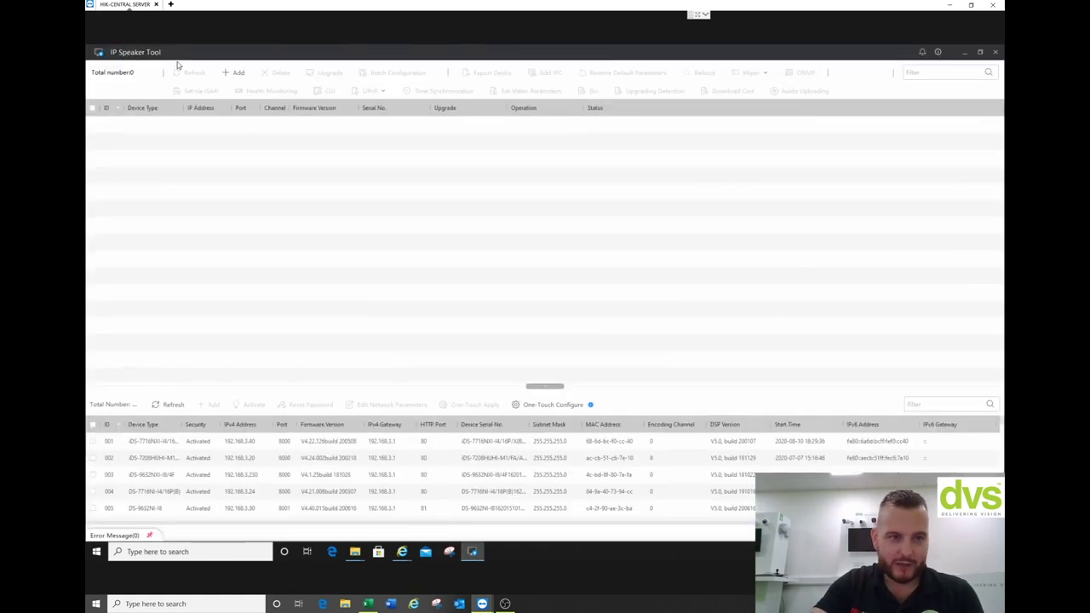
{"action": "left_click", "coordinate": [188, 444]}
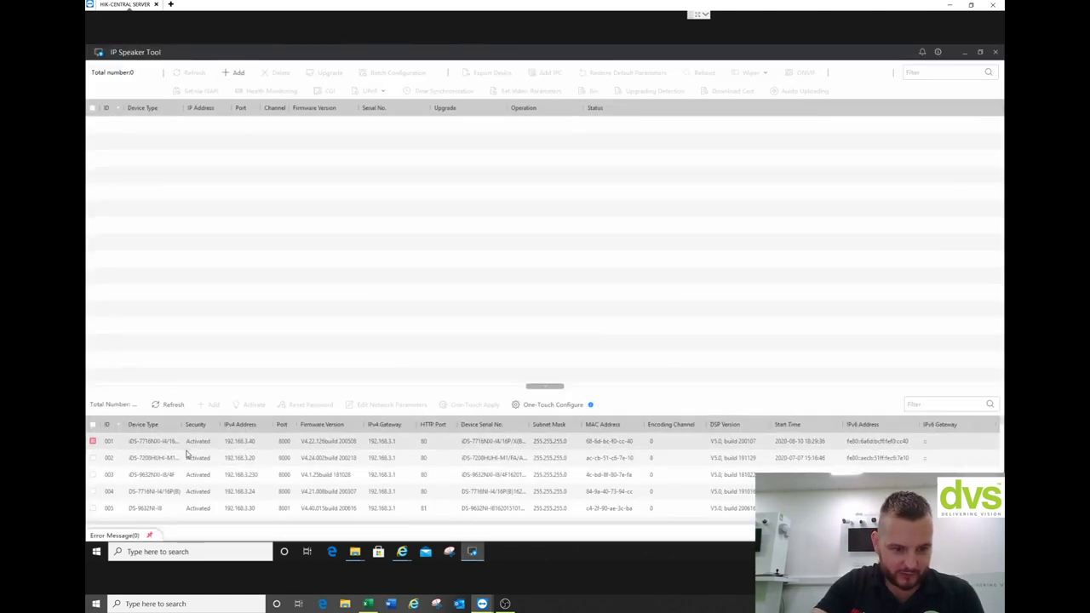
{"action": "left_click", "coordinate": [241, 426]}
{"action": "left_click", "coordinate": [244, 441]}
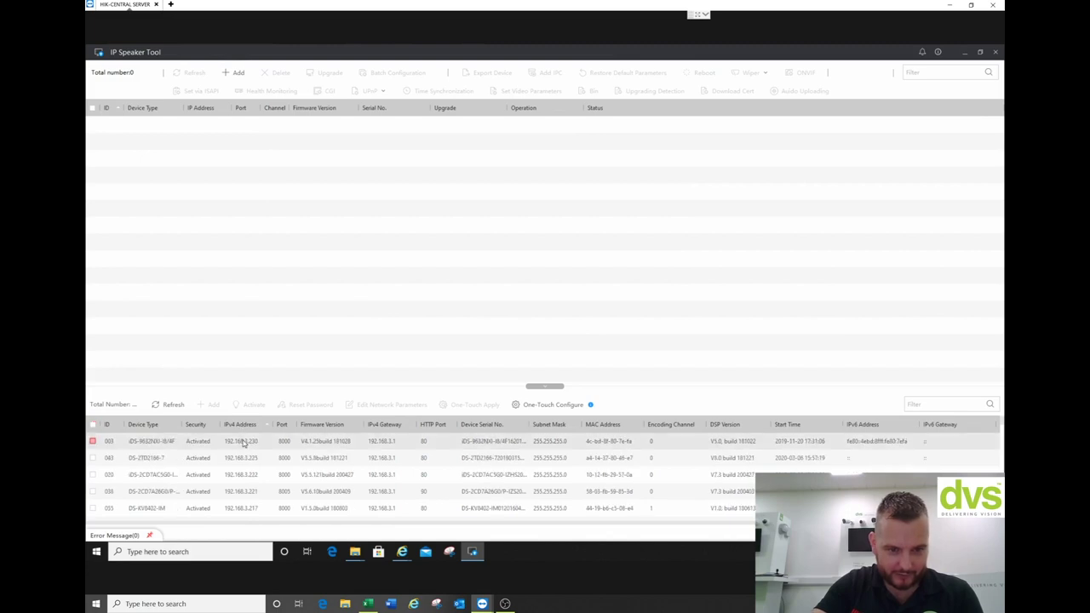
{"action": "left_click", "coordinate": [267, 461]}
{"action": "scroll", "coordinate": [278, 461], "scroll_direction": "down", "scroll_amount": 5}
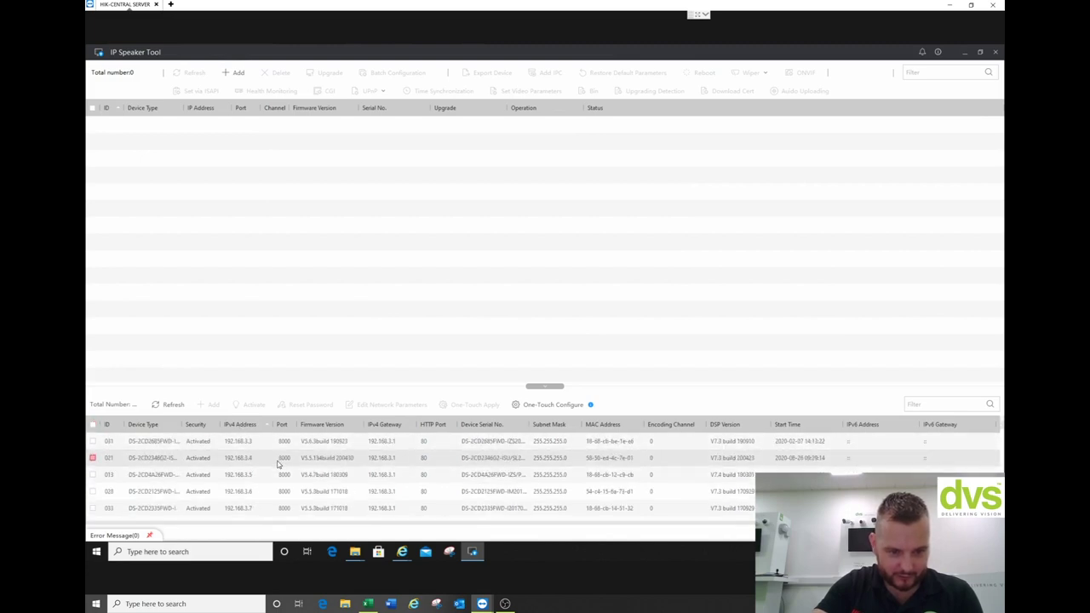
{"action": "left_click", "coordinate": [269, 473]}
{"action": "left_click", "coordinate": [167, 460]}
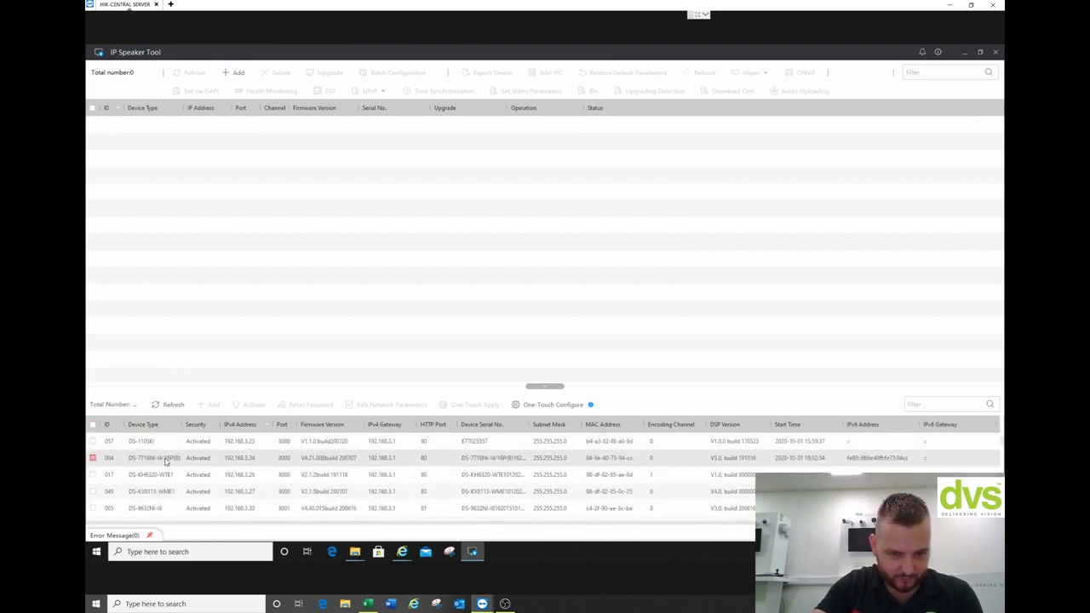
Add the 192.168.3.24 NVR using its login password so it is listed Online.
{"action": "left_click", "coordinate": [92, 459]}
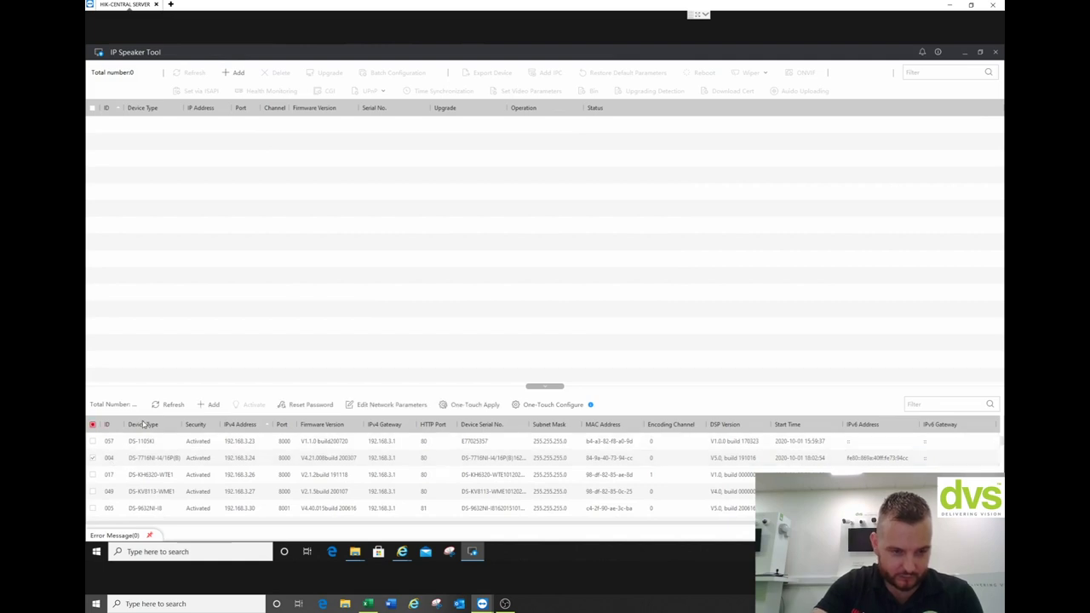
{"action": "left_click", "coordinate": [205, 405]}
{"action": "left_click", "coordinate": [273, 347]}
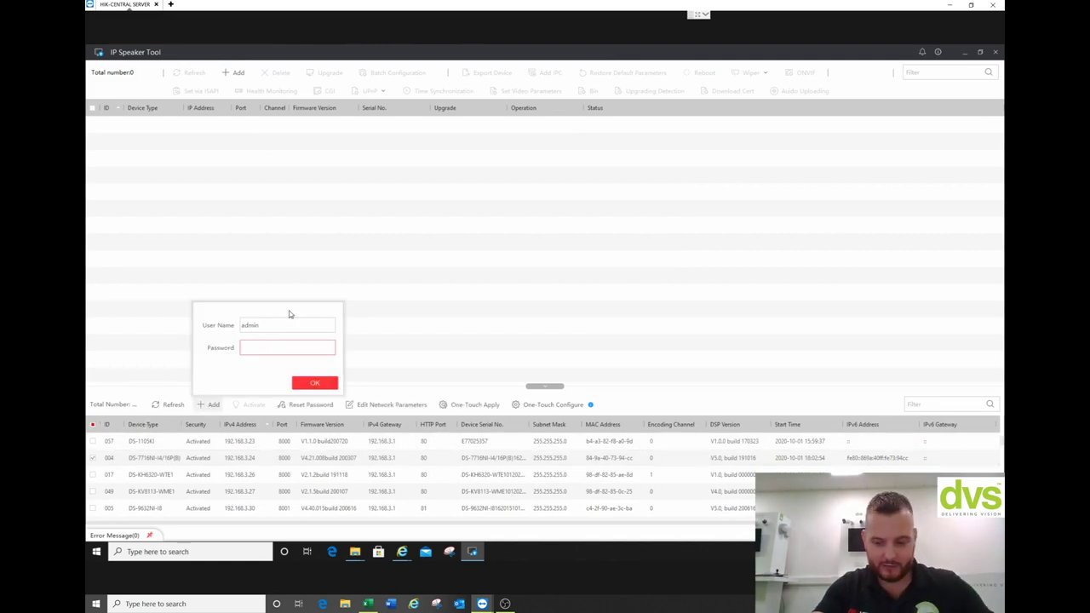
{"action": "type", "text": "***********"}
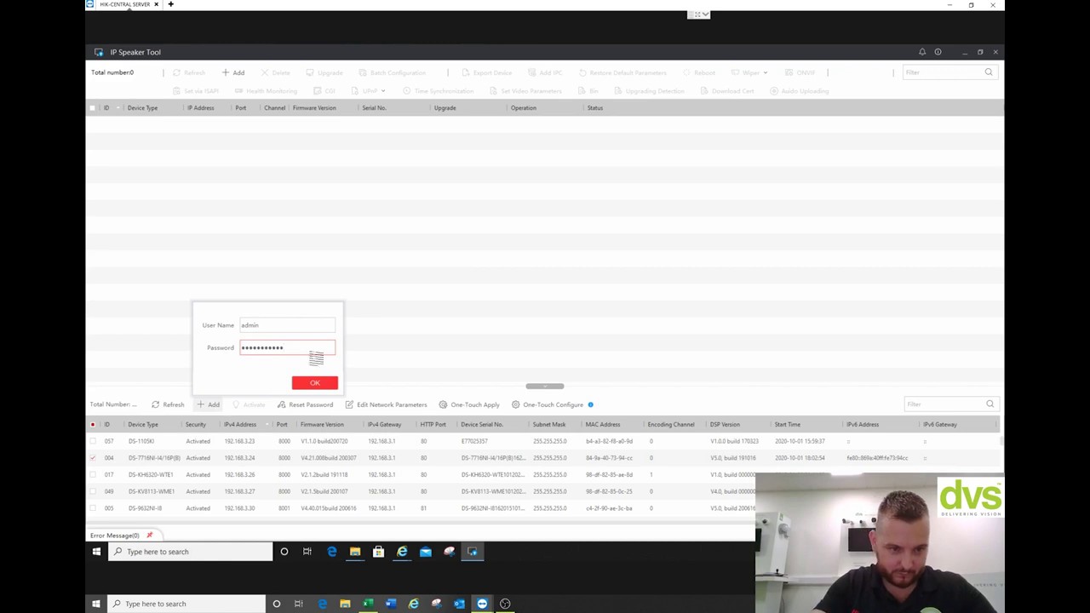
{"action": "left_click", "coordinate": [328, 384]}
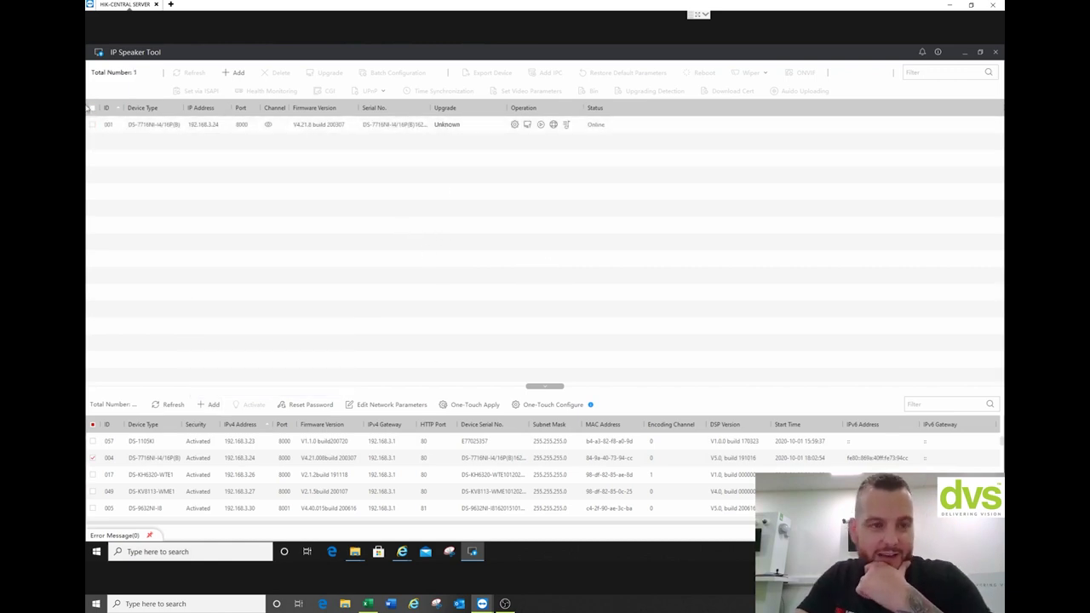
{"action": "left_click", "coordinate": [343, 127]}
Deselect the added NVR row and switch to the empty Audio Uploading panel.
{"action": "left_click", "coordinate": [369, 137]}
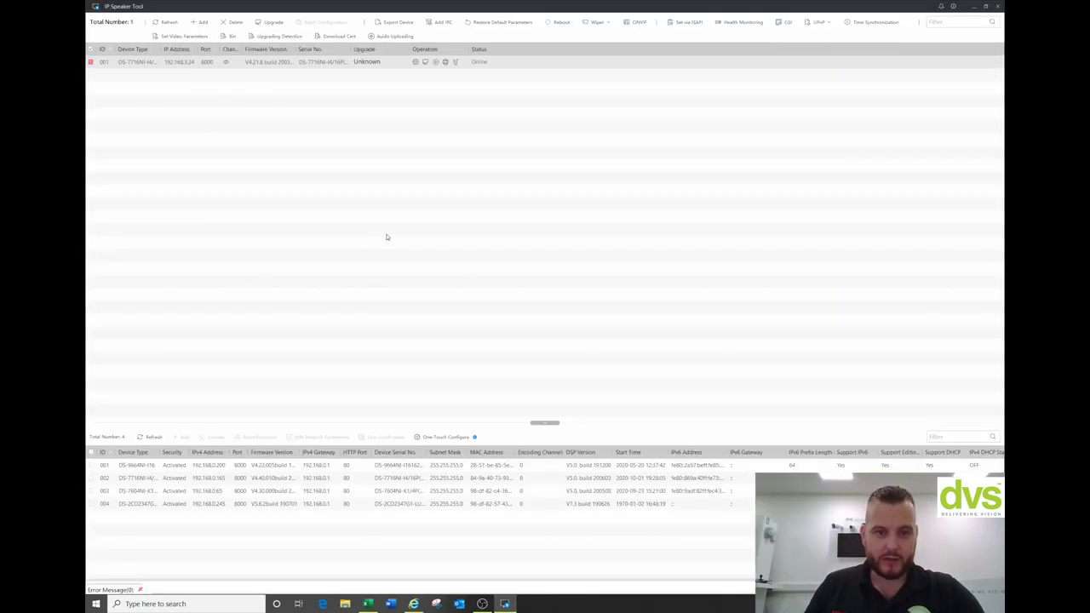
{"action": "left_click", "coordinate": [199, 22]}
{"action": "left_click", "coordinate": [204, 163]}
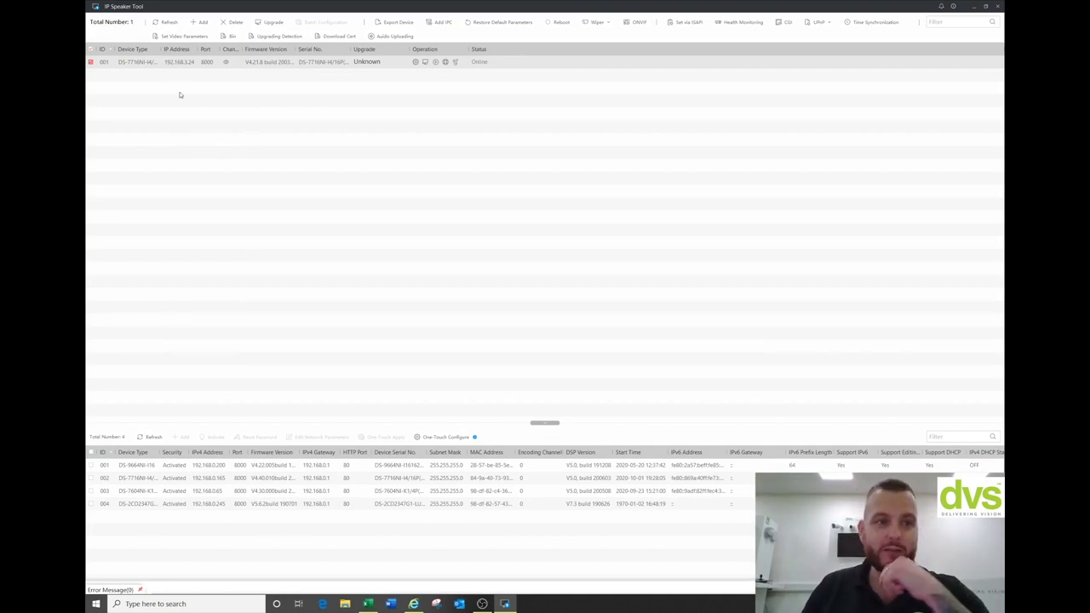
{"action": "left_click", "coordinate": [398, 36]}
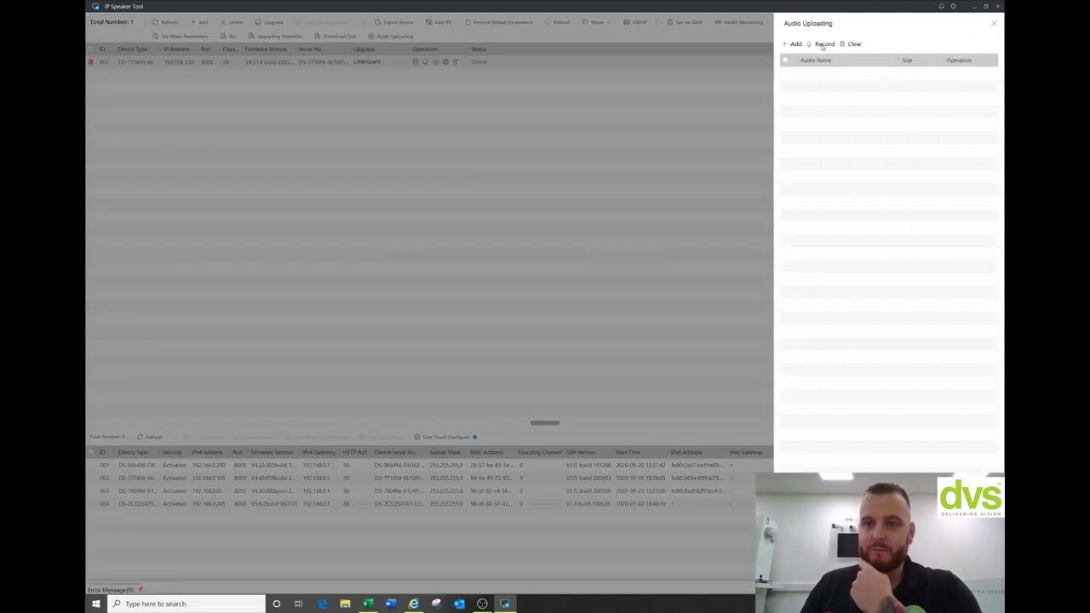
Record two new audio clips, IP_SPEAKER_RECORD_7.mp3 and IP_SPEAKER_RECORD_8.mp3.
{"action": "left_click", "coordinate": [794, 45]}
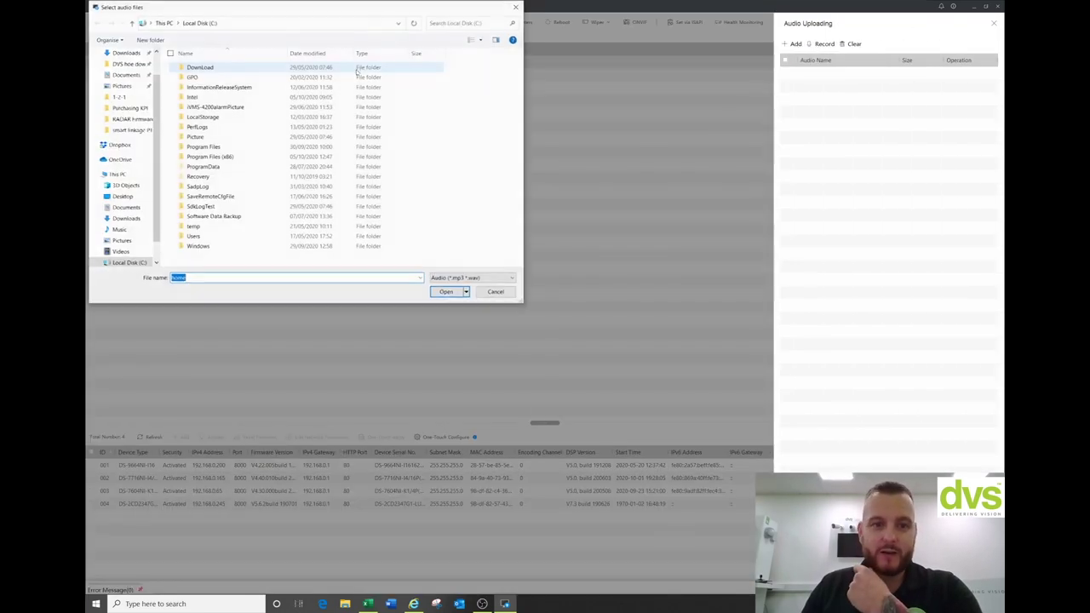
{"action": "left_click", "coordinate": [487, 292]}
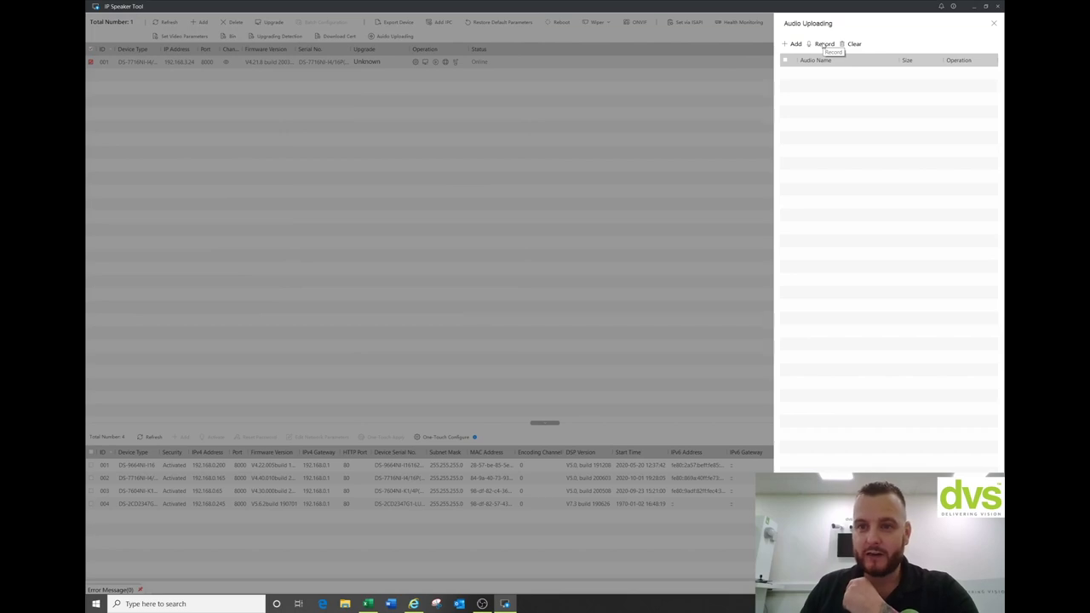
{"action": "left_click", "coordinate": [825, 44]}
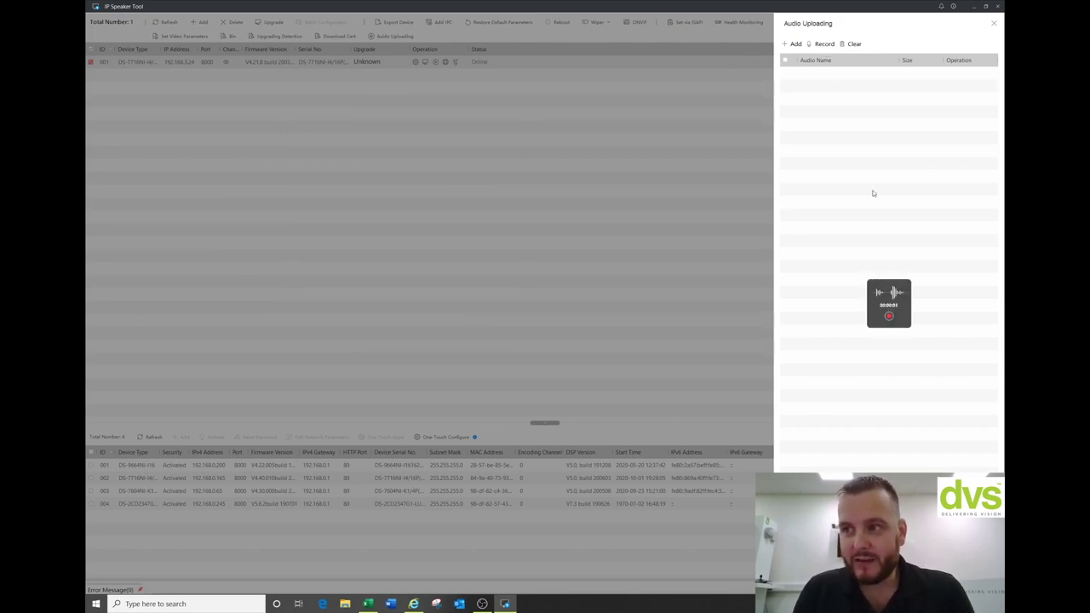
{"action": "left_click", "coordinate": [889, 316]}
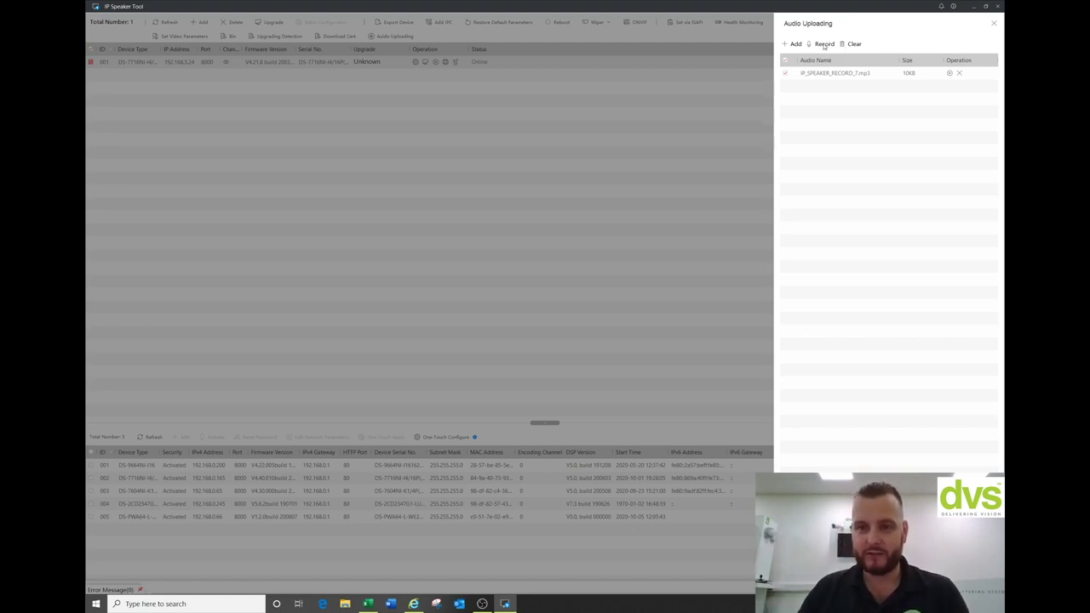
{"action": "left_click", "coordinate": [824, 44]}
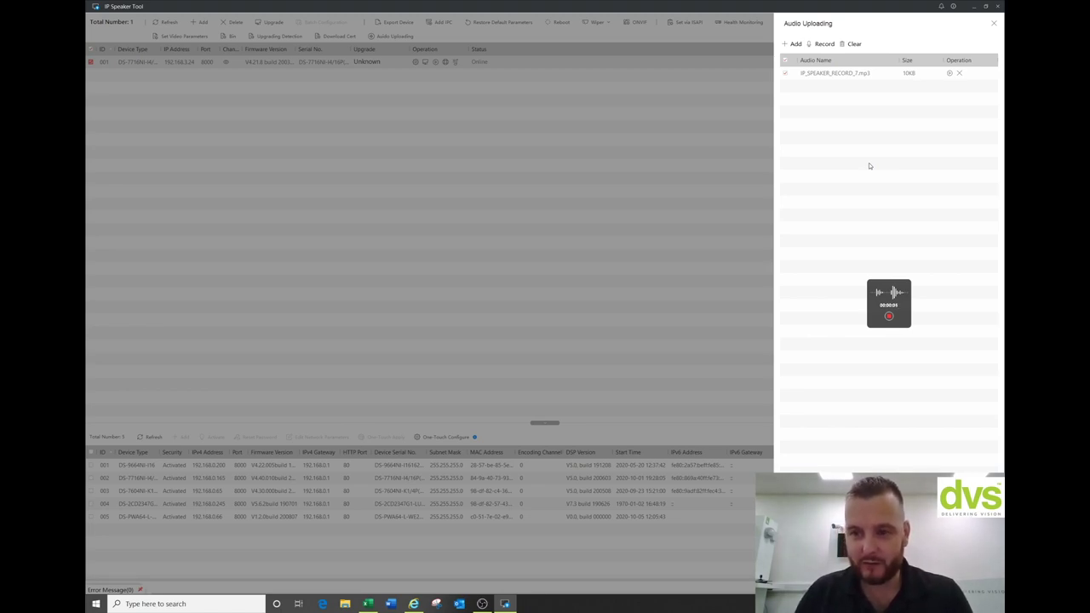
{"action": "left_click", "coordinate": [888, 316]}
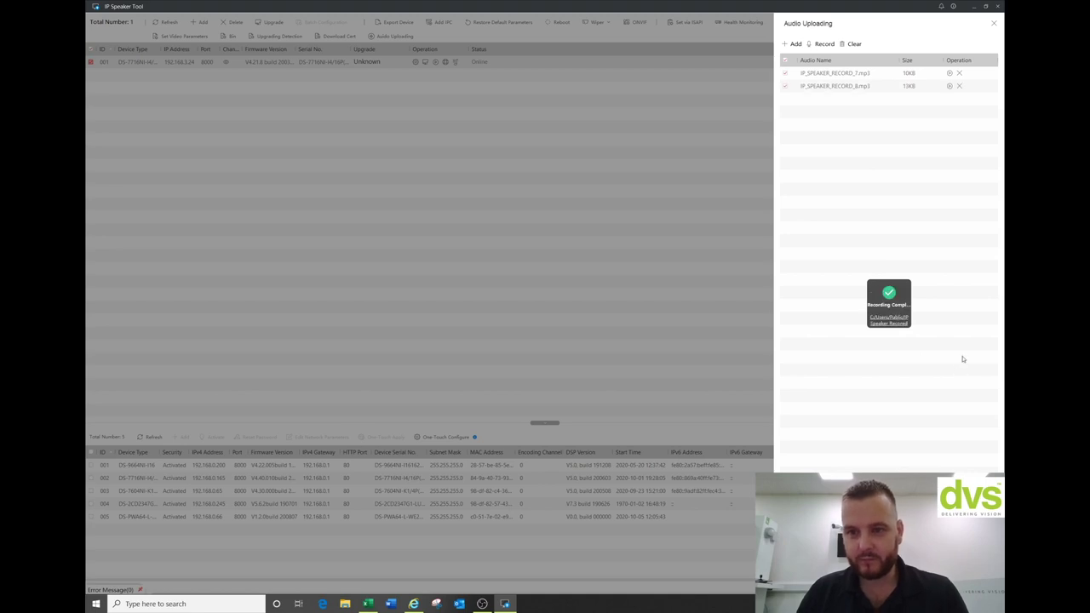
Tick both recorded clips in the Audio Uploading list for upload.
{"action": "left_click", "coordinate": [863, 73]}
{"action": "left_click", "coordinate": [847, 83]}
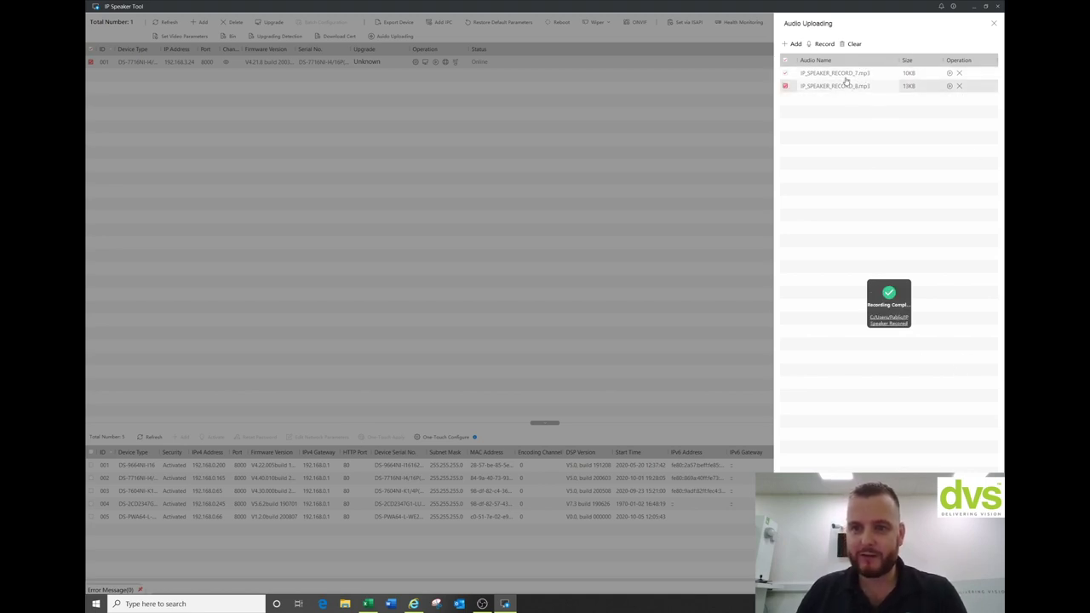
{"action": "left_click", "coordinate": [846, 75]}
{"action": "left_click", "coordinate": [829, 88]}
{"action": "left_click", "coordinate": [875, 100]}
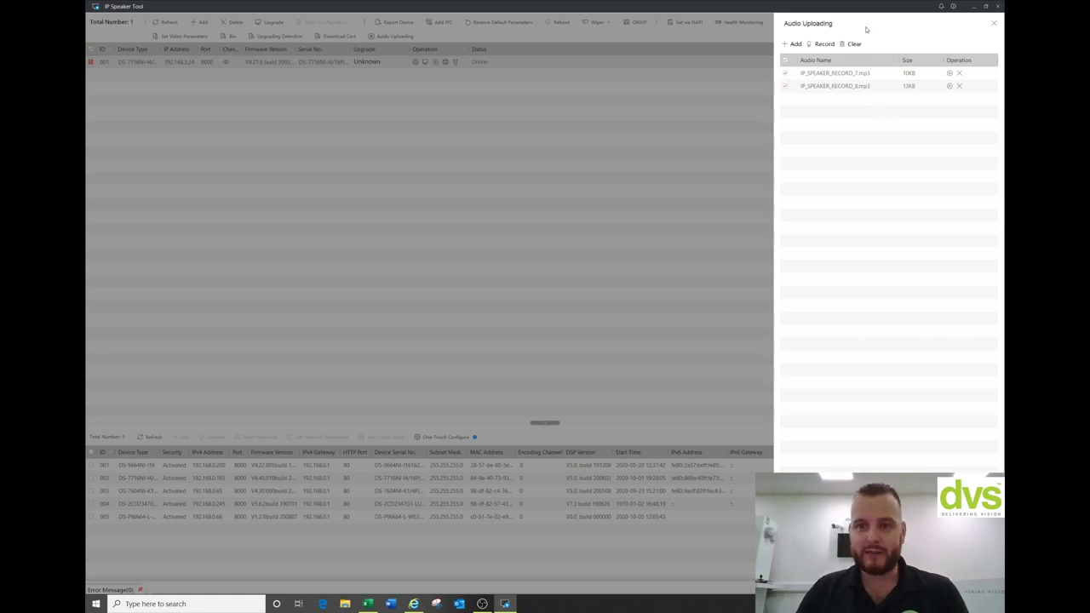
Upload both clips, confirm the 192.168.3.24 NVR shows Configured, and return to its web page.
{"action": "key", "text": "Escape"}
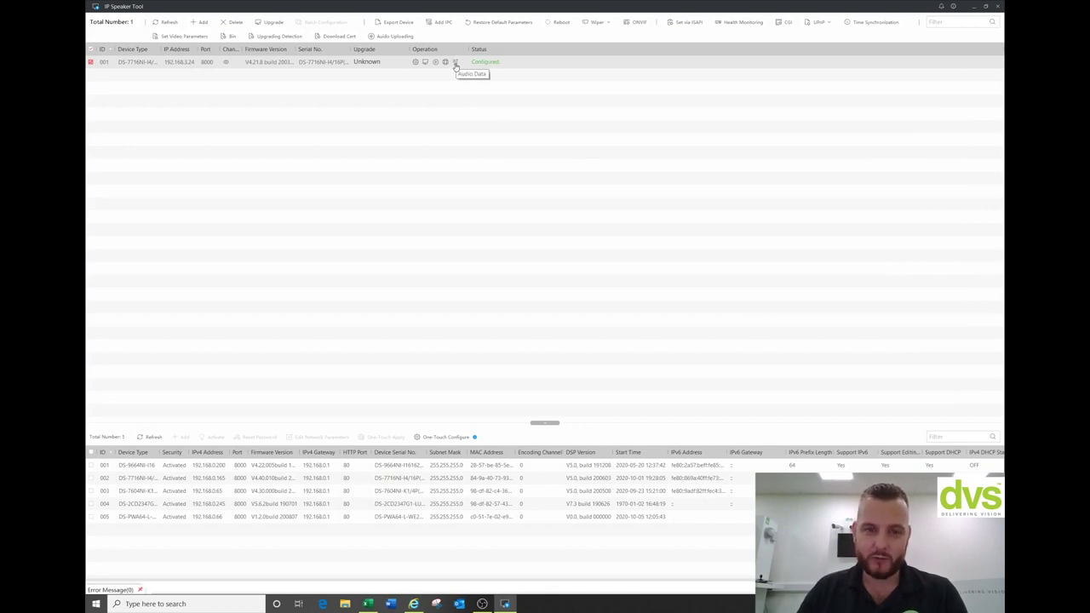
{"action": "left_click", "coordinate": [455, 63]}
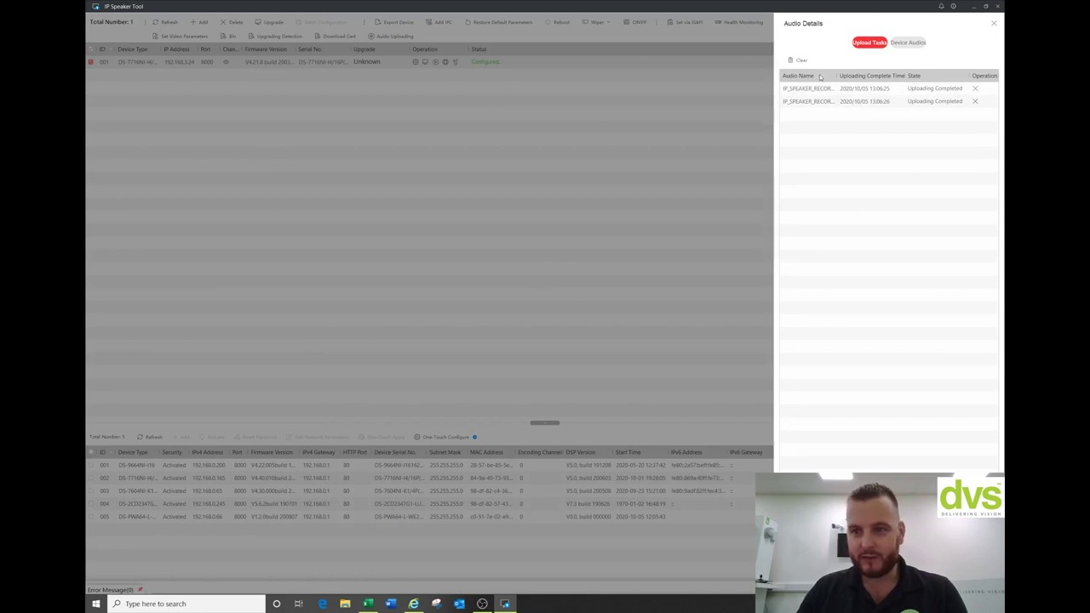
{"action": "left_click", "coordinate": [804, 61]}
{"action": "left_click", "coordinate": [913, 43]}
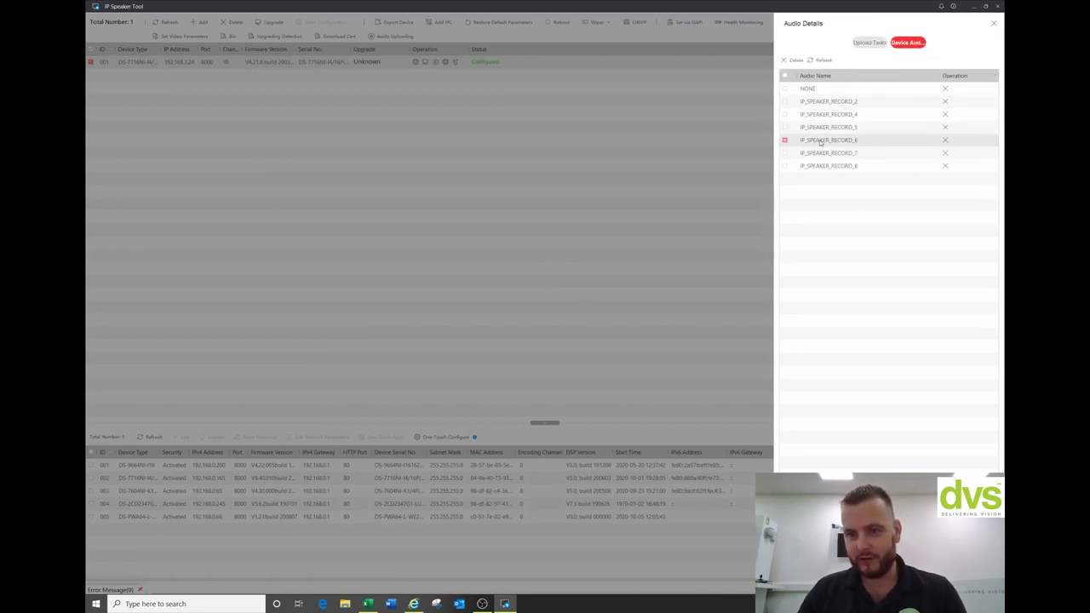
{"action": "left_click", "coordinate": [993, 24]}
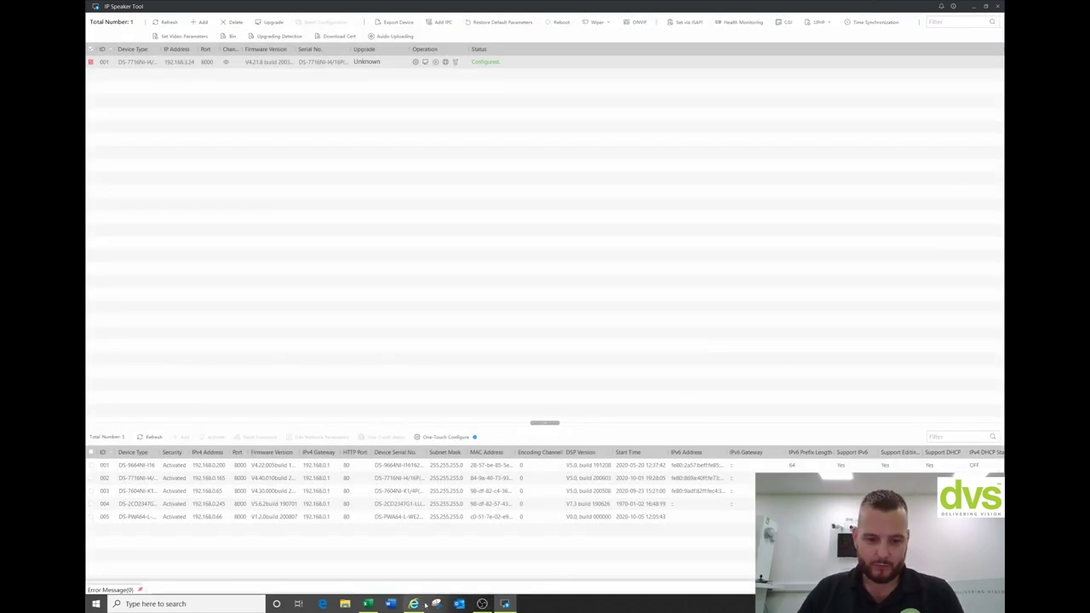
{"action": "left_click", "coordinate": [414, 604]}
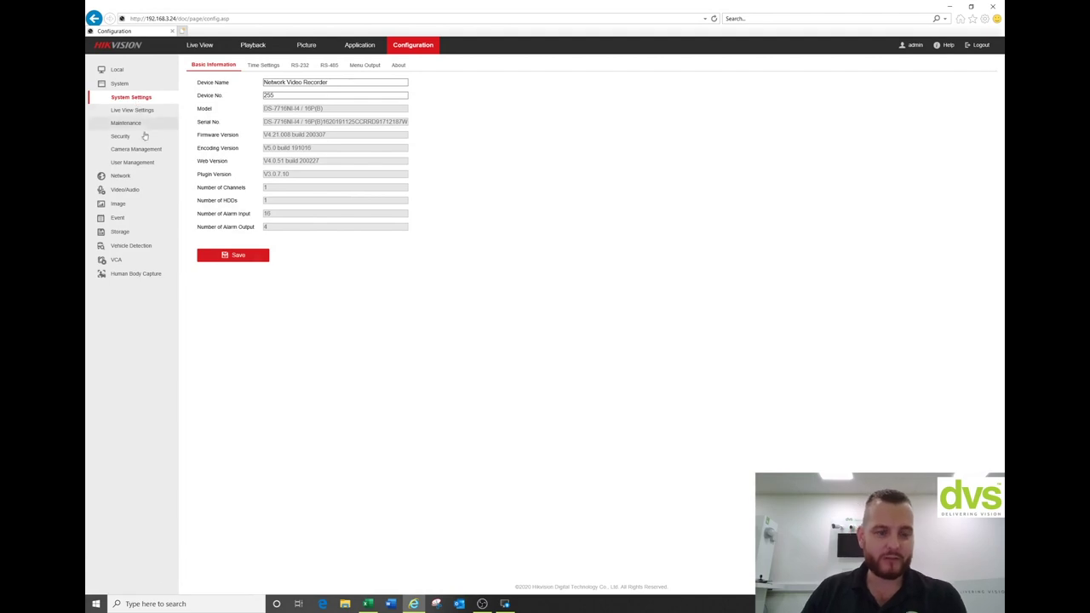
In Basic Event, check Motion's Play Filename options leaving NONE, then view Alarm Input settings.
{"action": "left_click", "coordinate": [121, 218]}
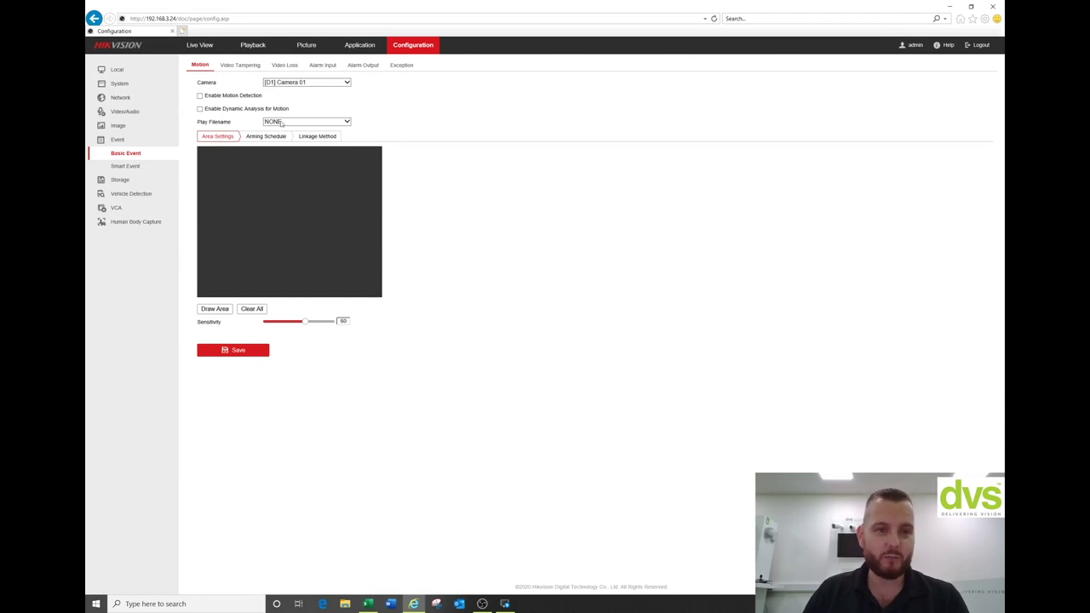
{"action": "left_click", "coordinate": [348, 123]}
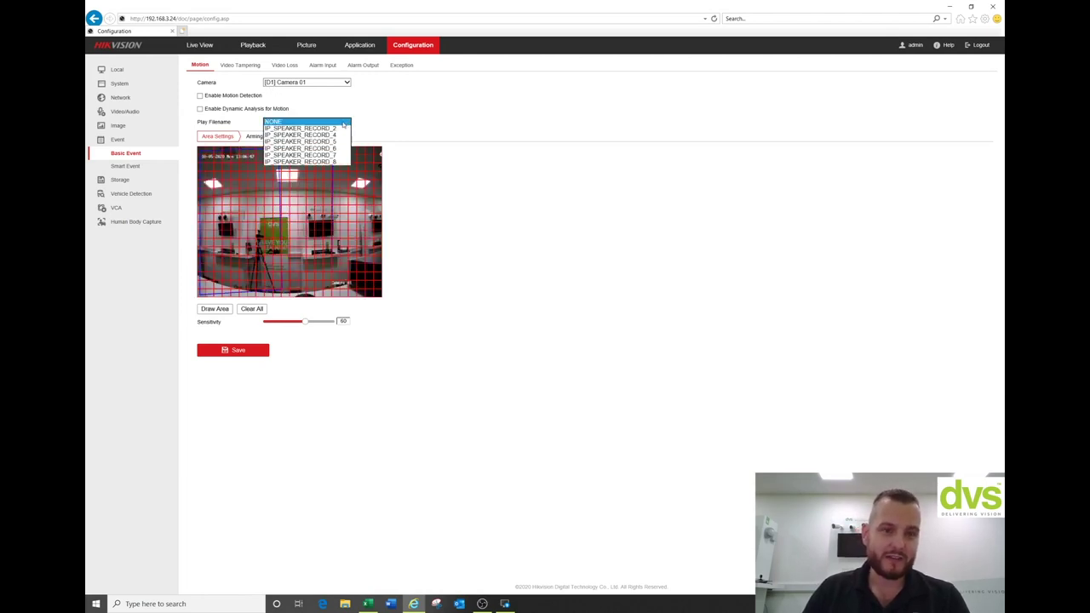
{"action": "left_click", "coordinate": [420, 114]}
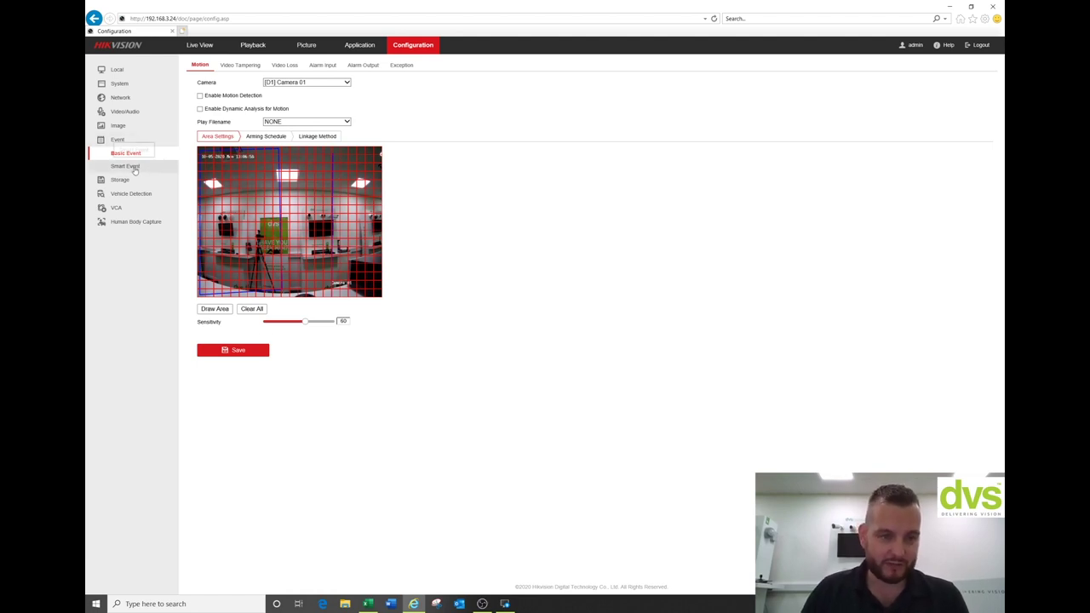
{"action": "left_click", "coordinate": [324, 65]}
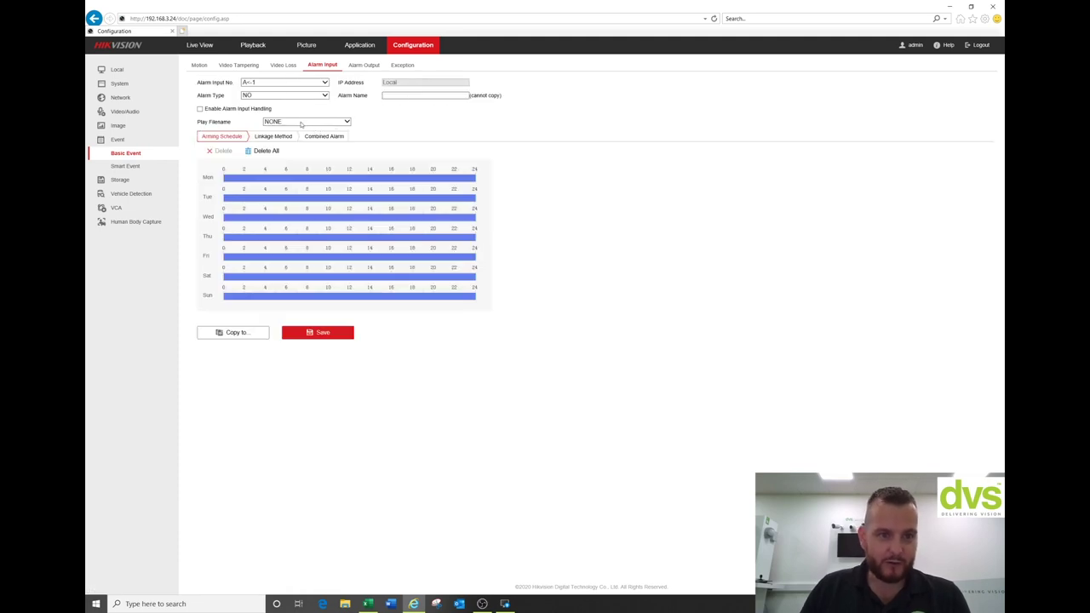
Check Alarm Input's clip list unchanged, then go to Smart Event's Intrusion Detection for camera D1.
{"action": "left_click", "coordinate": [301, 124]}
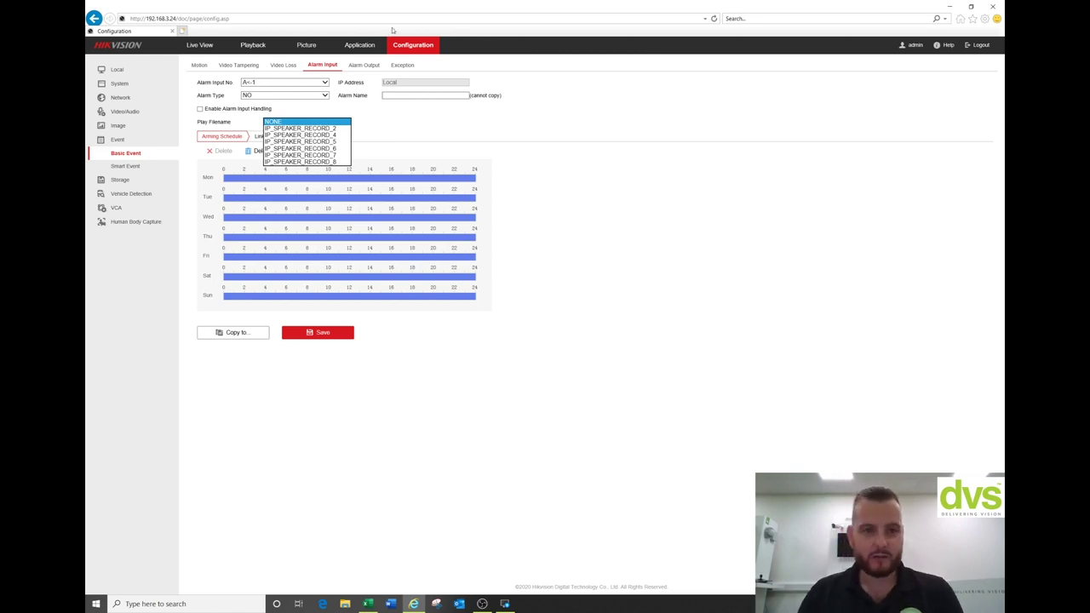
{"action": "left_click", "coordinate": [389, 127]}
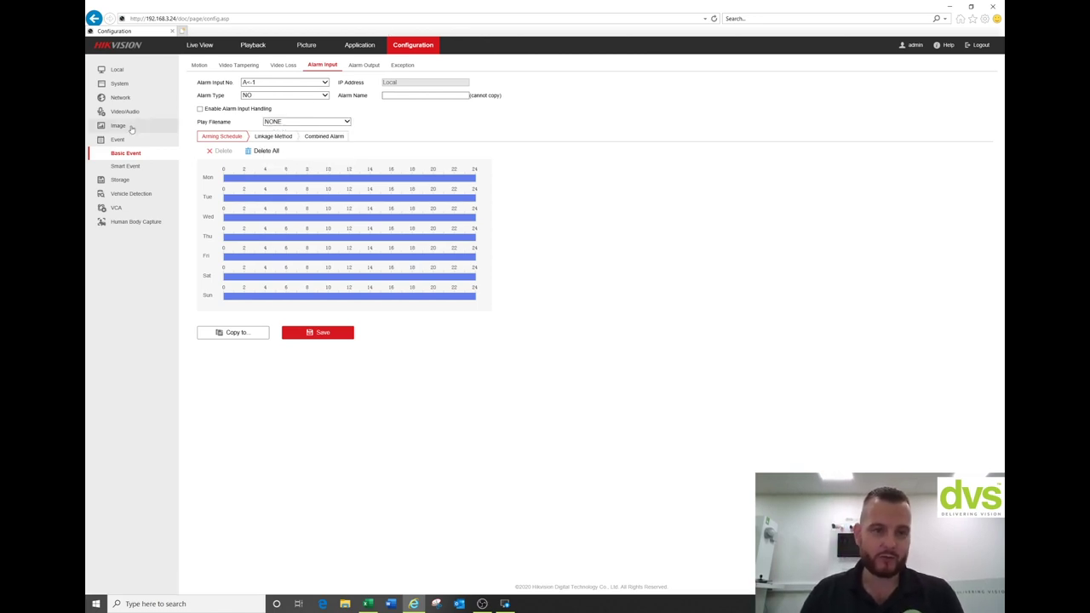
{"action": "left_click", "coordinate": [125, 166]}
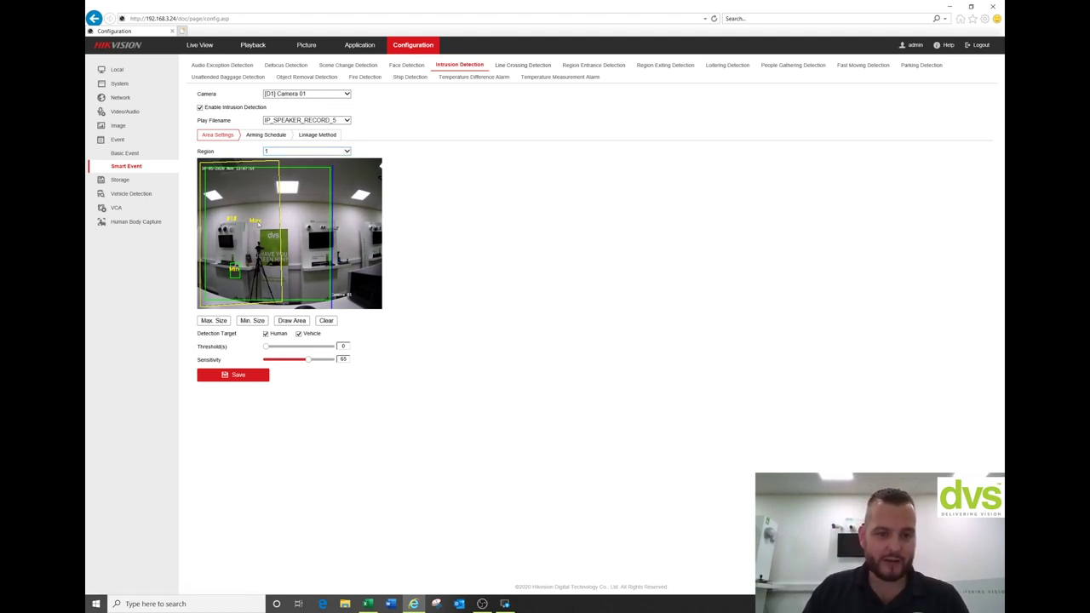
Set intrusion detection to play IP_SPEAKER_RECORD_7 and review its schedule and IP Speaker1 linkage.
{"action": "left_click", "coordinate": [307, 121]}
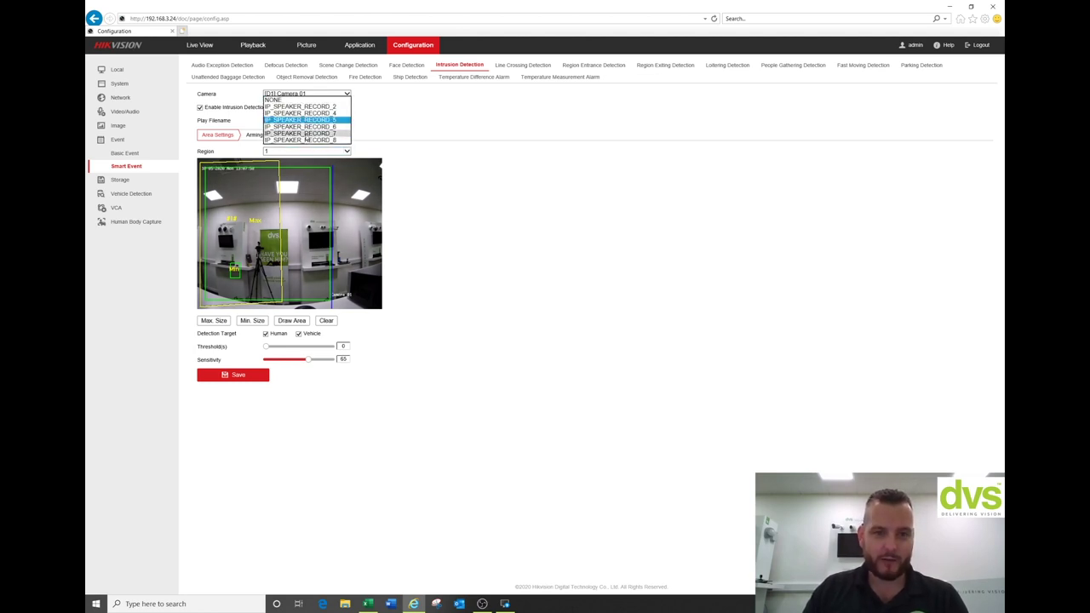
{"action": "left_click", "coordinate": [304, 134]}
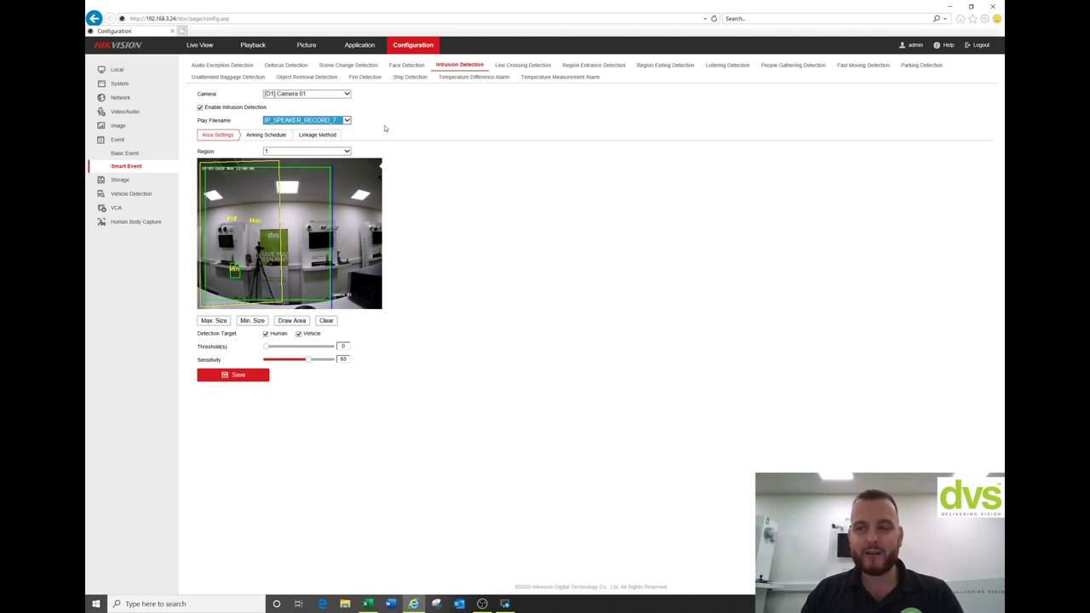
{"action": "left_click", "coordinate": [242, 375]}
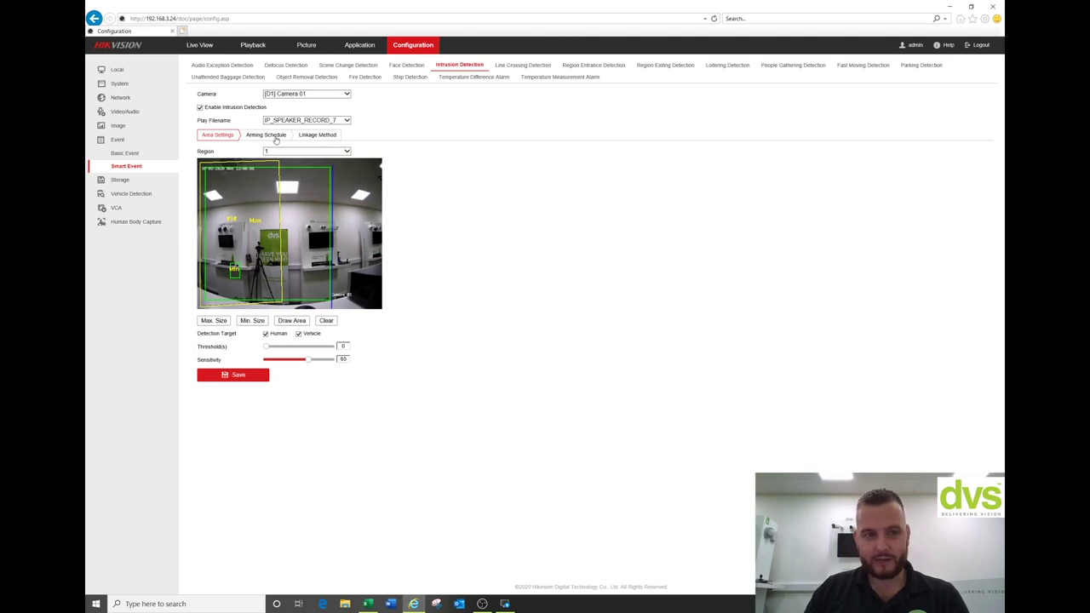
{"action": "left_click", "coordinate": [274, 135]}
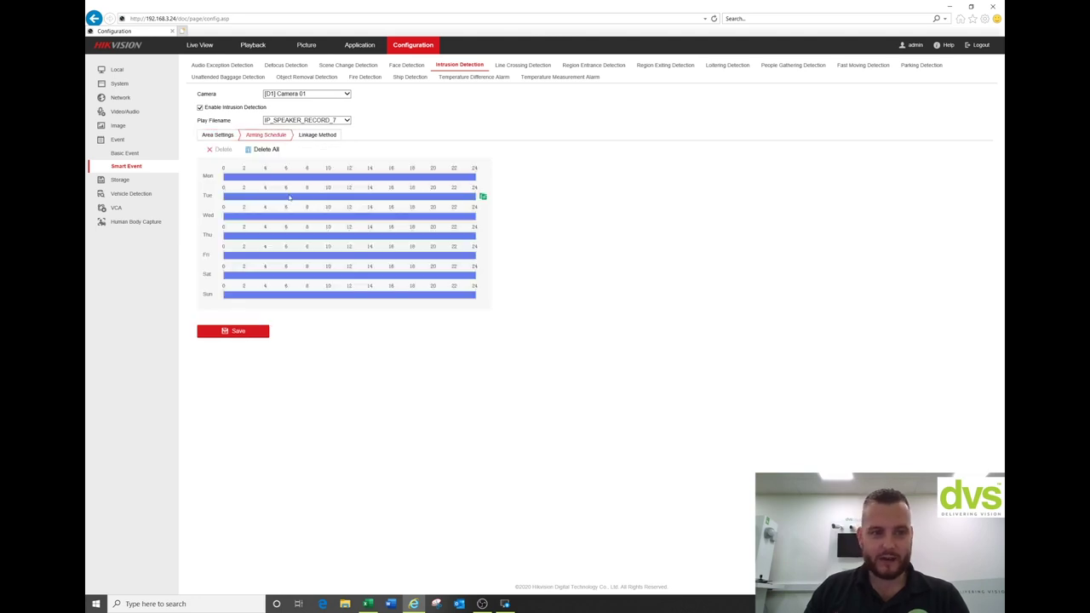
{"action": "left_click", "coordinate": [314, 138]}
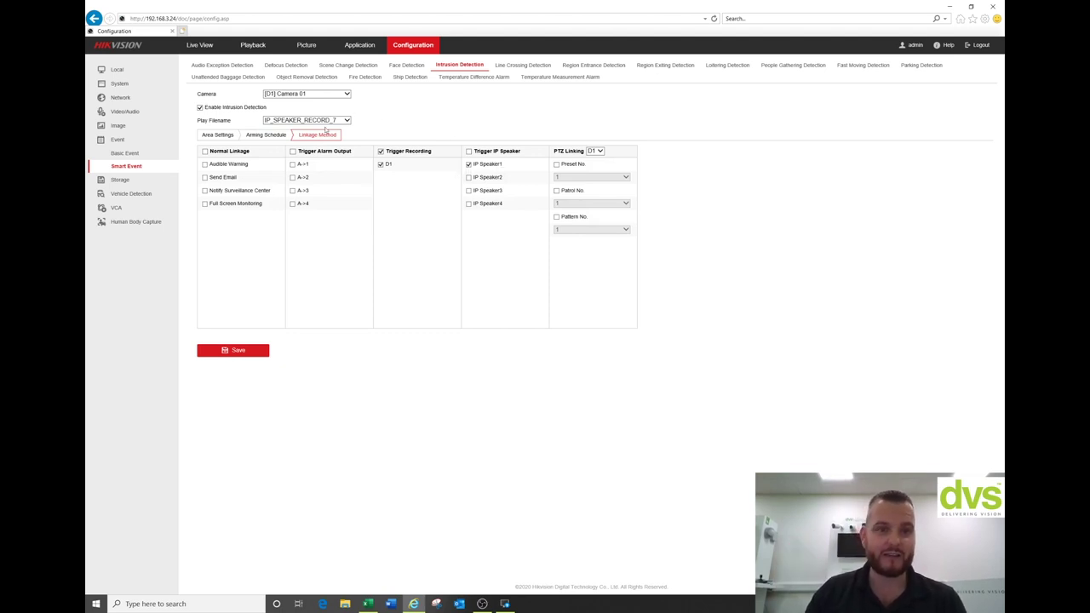
{"action": "left_click", "coordinate": [219, 136]}
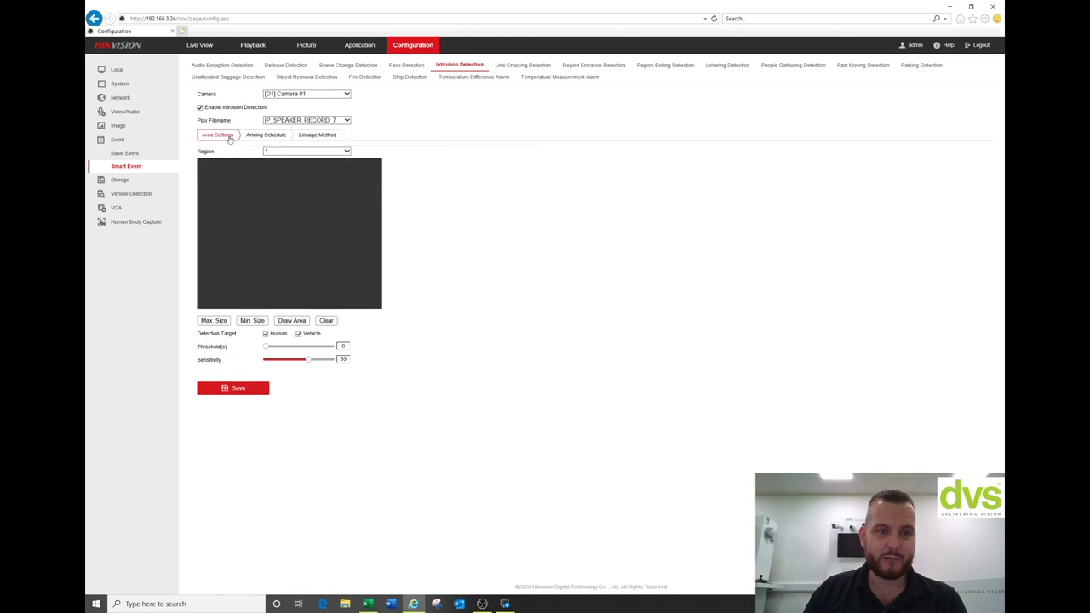
Set line crossing to play IP_SPEAKER_RECORD_8, review schedule and linkage, then open Camera 01 live view.
{"action": "left_click", "coordinate": [541, 66]}
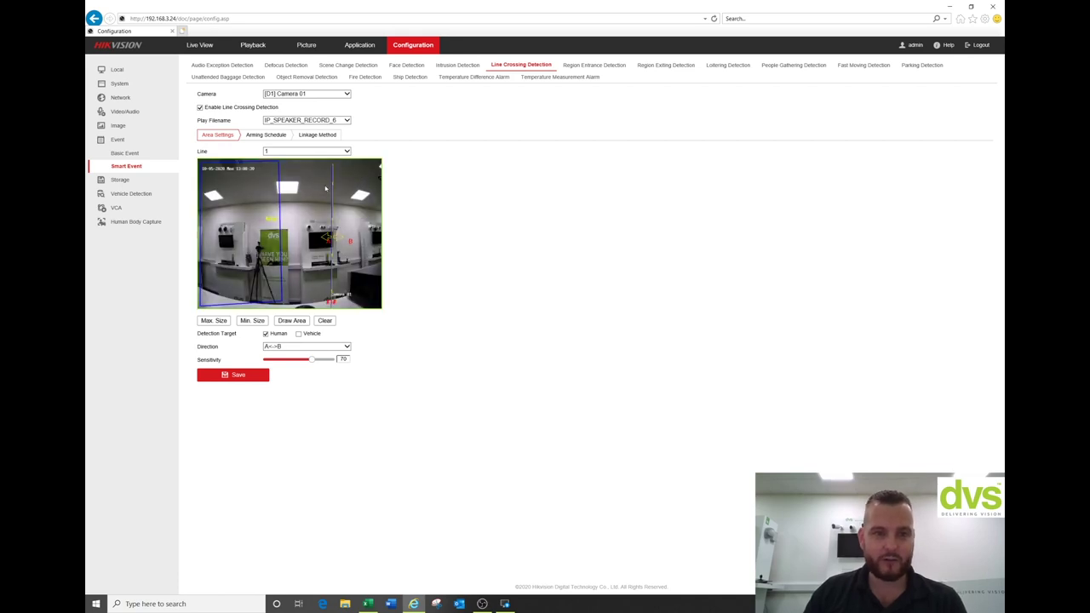
{"action": "left_click", "coordinate": [315, 122]}
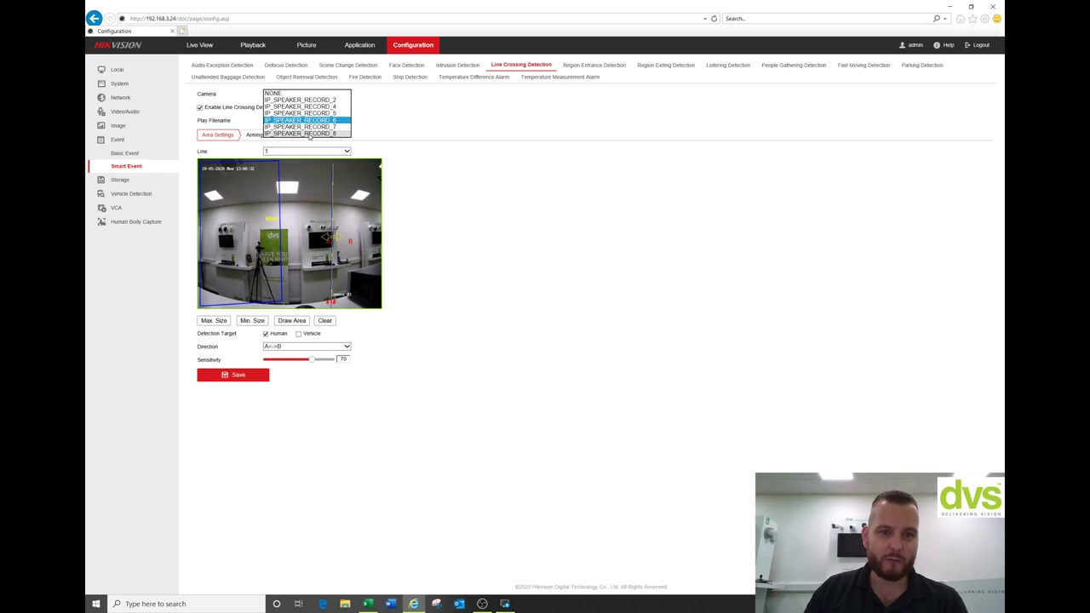
{"action": "left_click", "coordinate": [306, 120]}
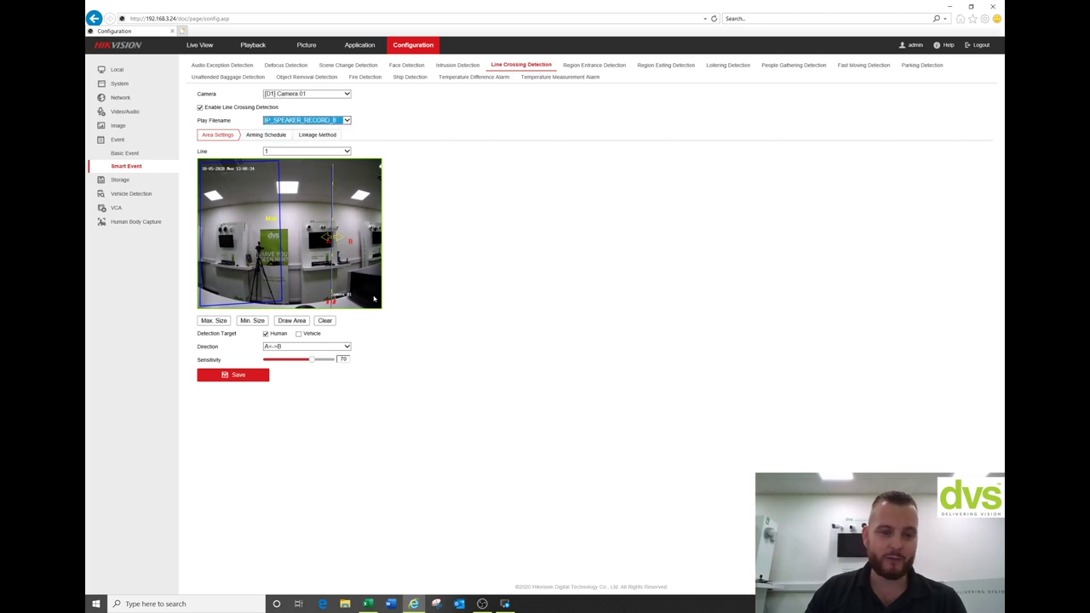
{"action": "left_click", "coordinate": [372, 387]}
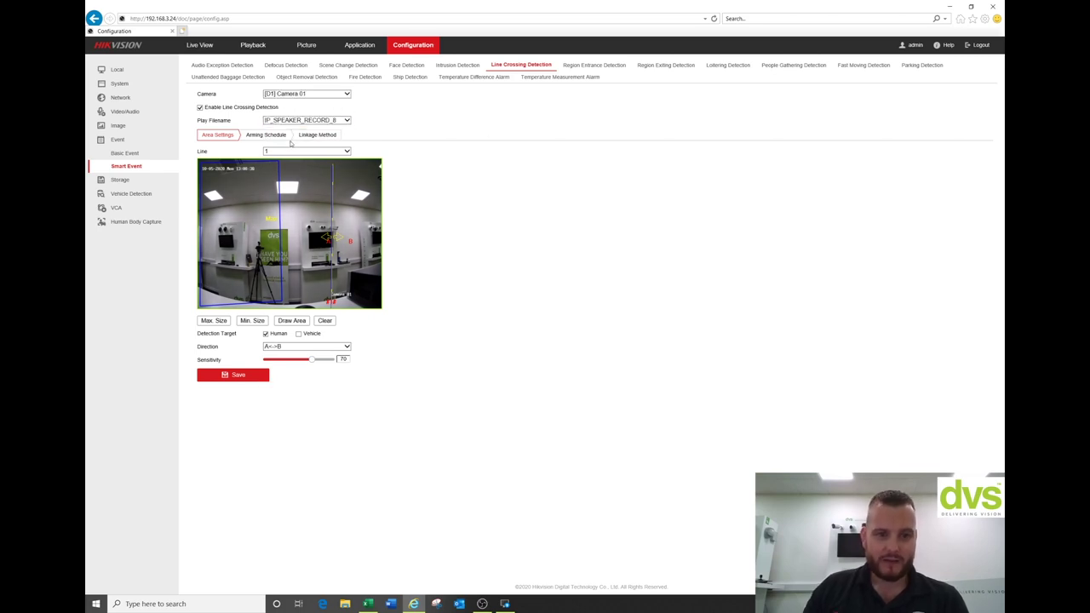
{"action": "left_click", "coordinate": [282, 138]}
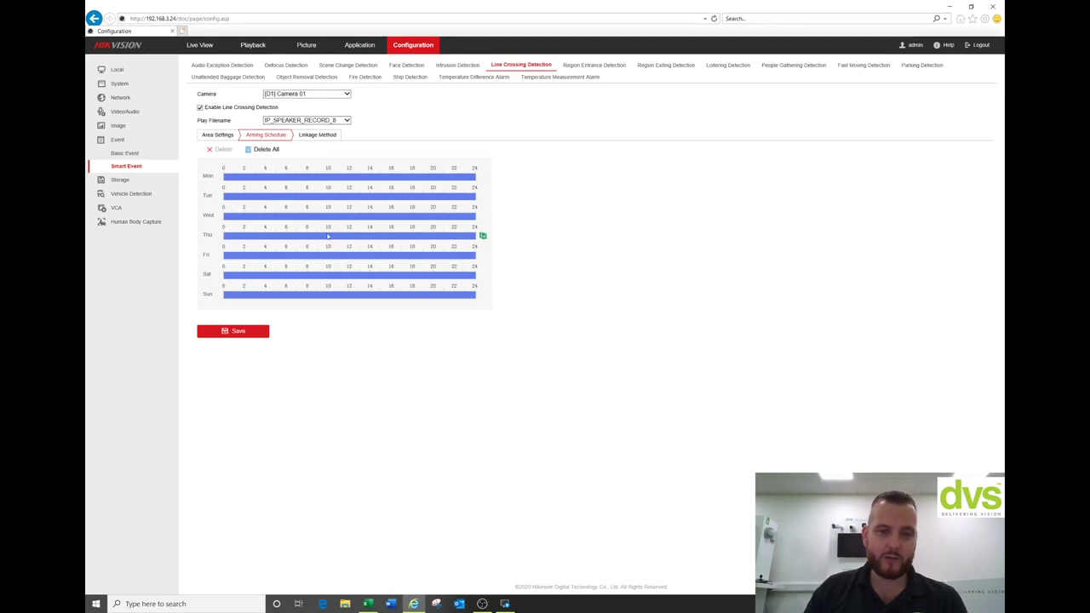
{"action": "left_click", "coordinate": [322, 139]}
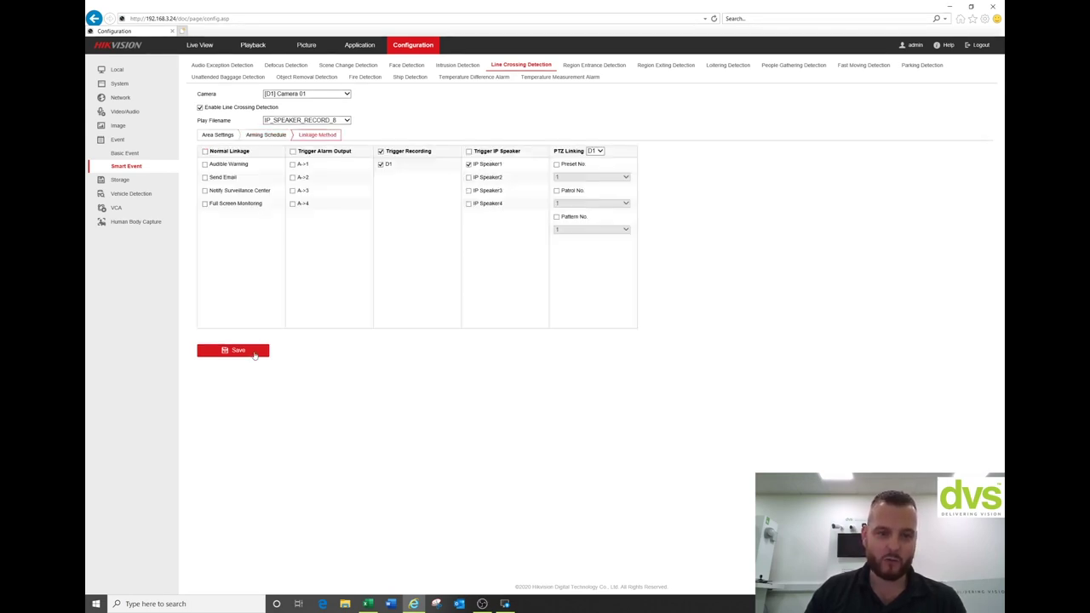
{"action": "left_click", "coordinate": [202, 47]}
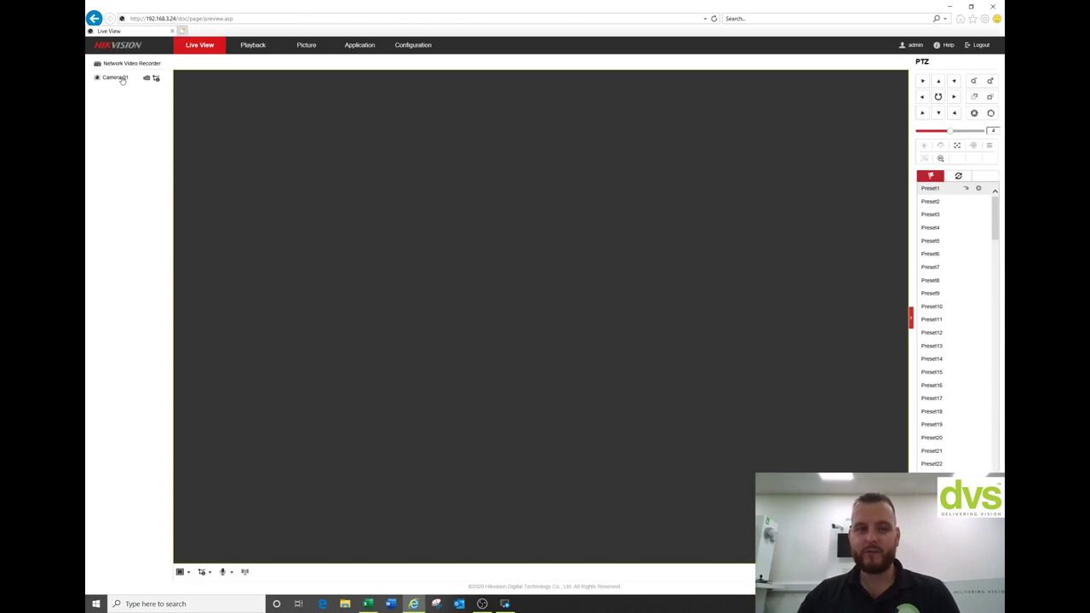
{"action": "double_click", "coordinate": [114, 77]}
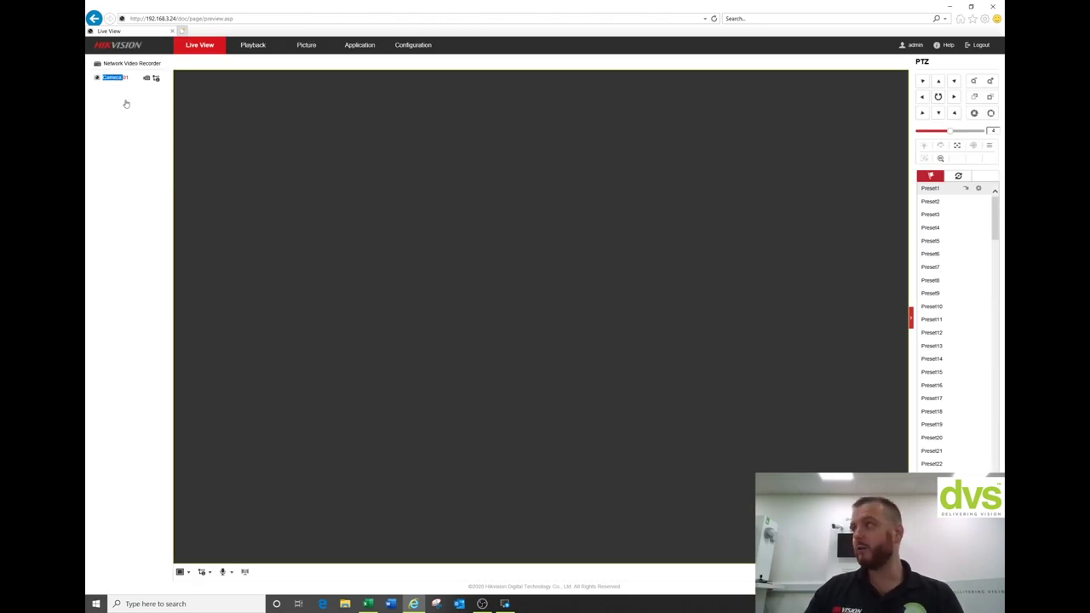